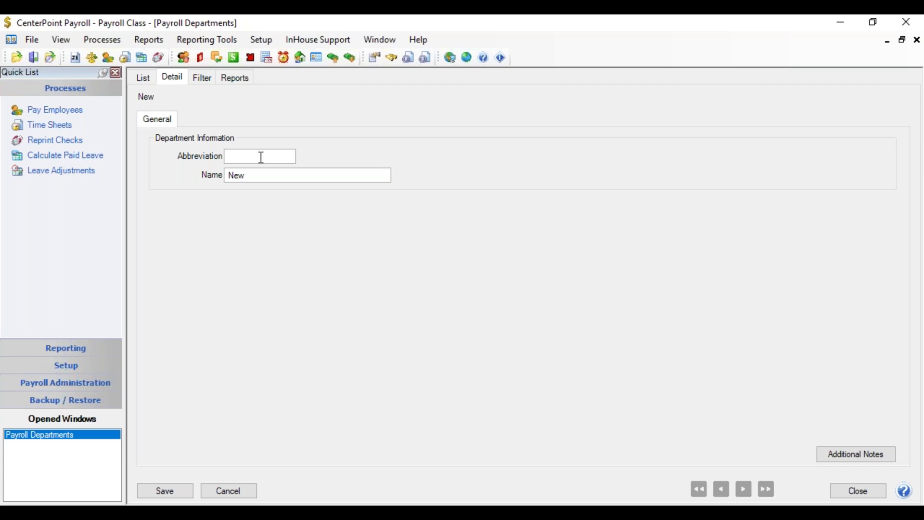
Create a payroll department with the abbreviation Store Mg and the name Store Manager, and save it.
{"action": "type", "text": "tore Mg"}
{"action": "key", "text": "Tab"}
{"action": "type", "text": "Store Manager"}
{"action": "left_click", "coordinate": [186, 490]}
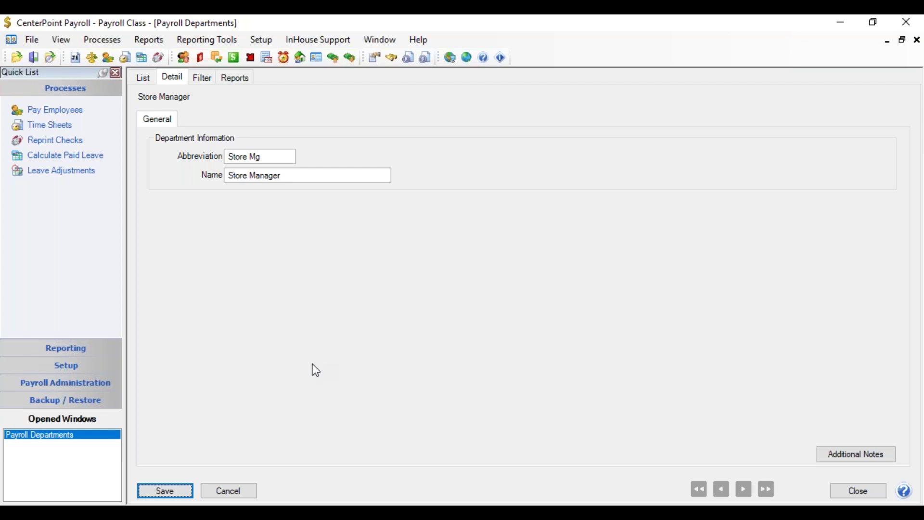
{"action": "left_click", "coordinate": [181, 493]}
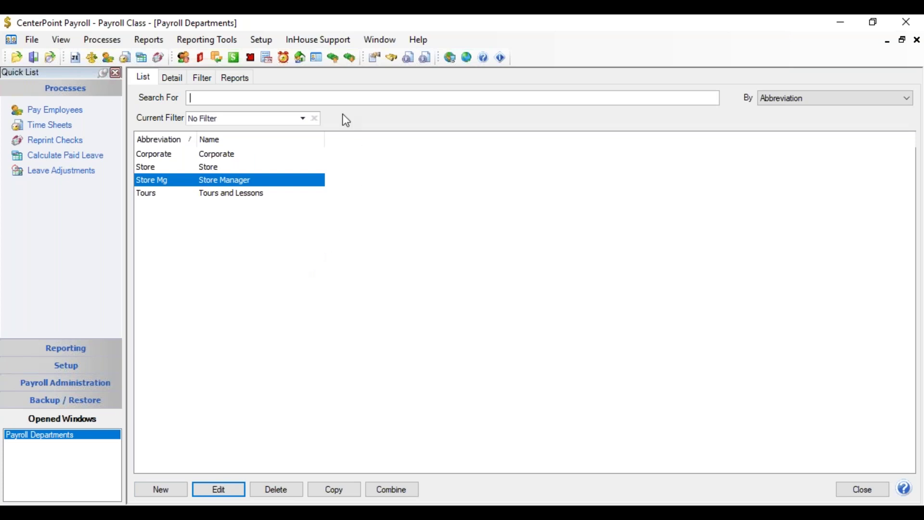
Open the employee list and make sure the Department column is included in its displayed columns.
{"action": "left_click", "coordinate": [259, 43]}
{"action": "left_click", "coordinate": [269, 56]}
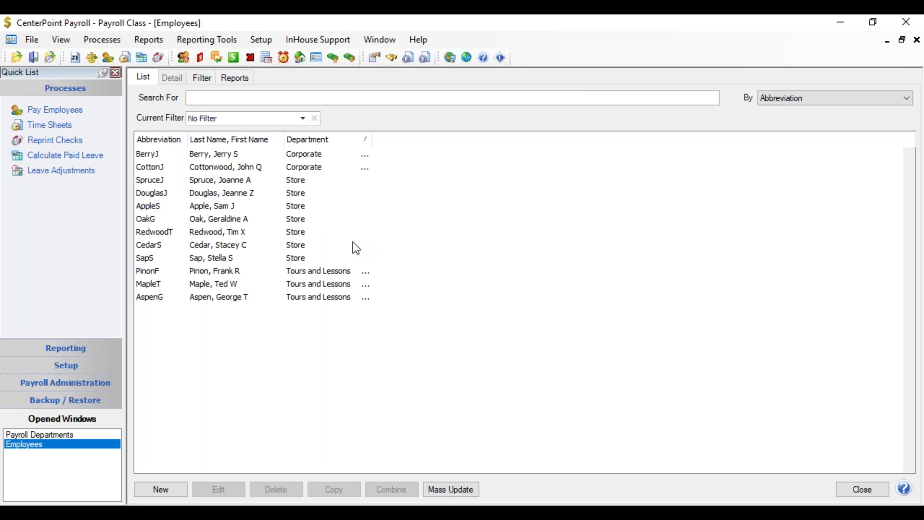
{"action": "left_click", "coordinate": [307, 224]}
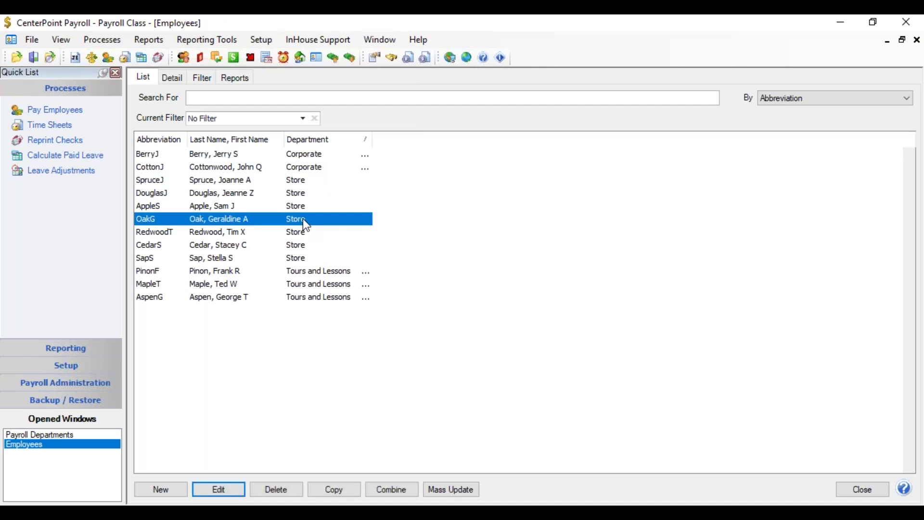
{"action": "right_click", "coordinate": [303, 218]}
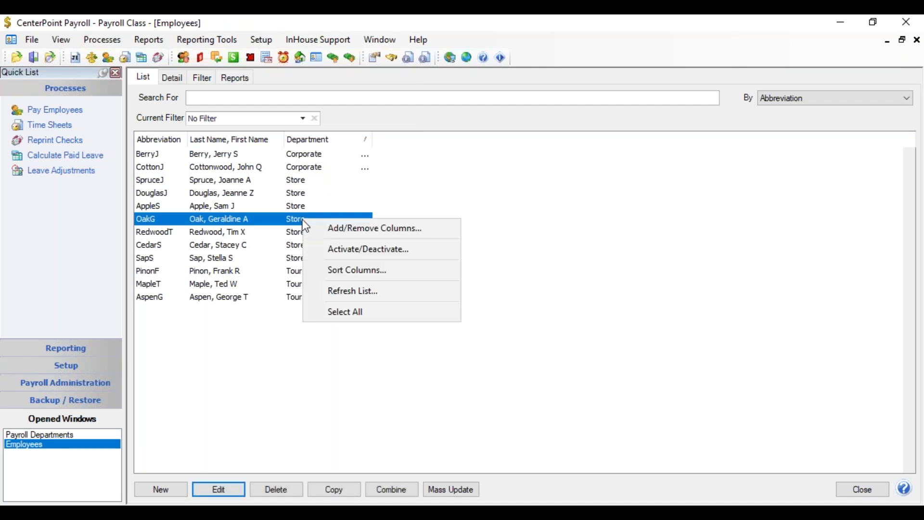
{"action": "left_click", "coordinate": [334, 233]}
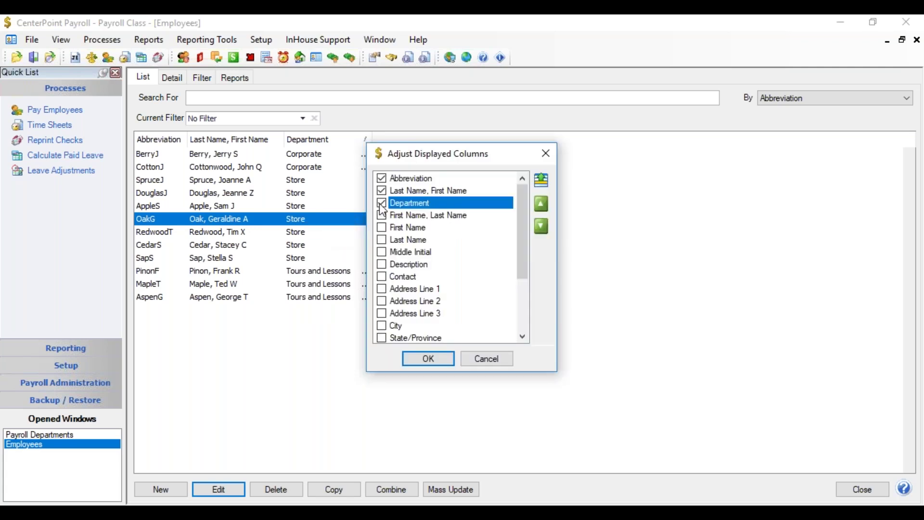
{"action": "left_click", "coordinate": [428, 359]}
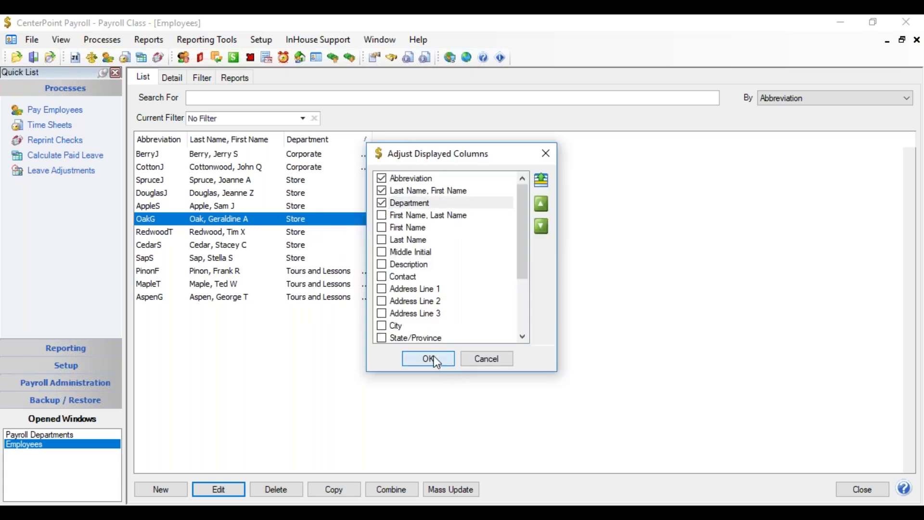
Sort the employee list by last name, then by department.
{"action": "left_click", "coordinate": [310, 140]}
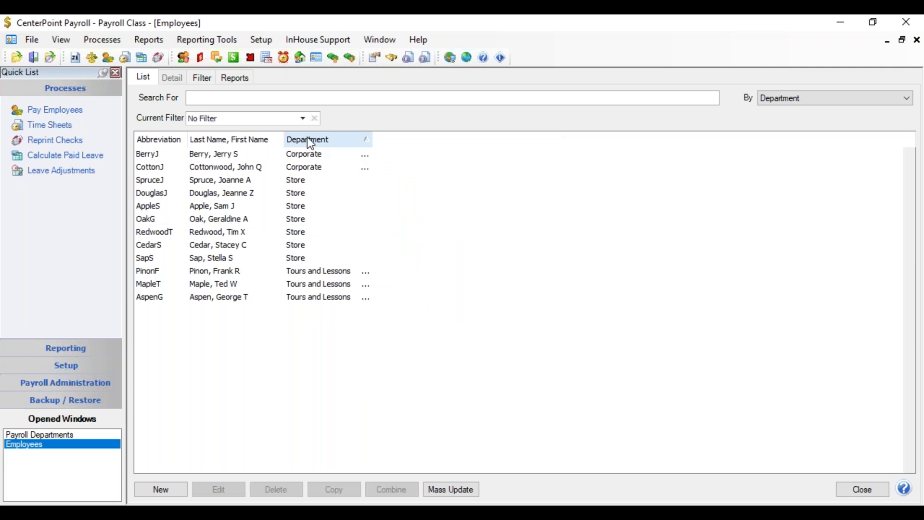
{"action": "left_click", "coordinate": [254, 140]}
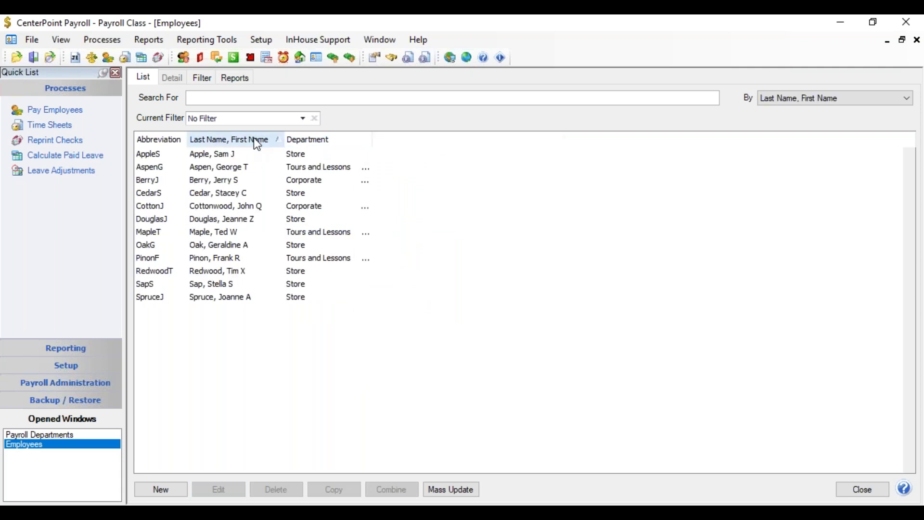
{"action": "left_click", "coordinate": [305, 140]}
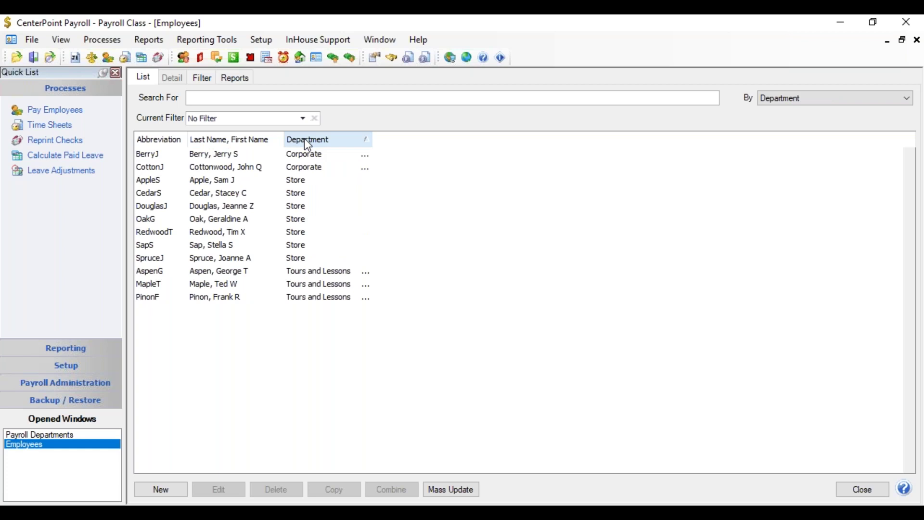
Change the department of the second-to-last Store employee in the list to Store Manager and save the record.
{"action": "left_click", "coordinate": [227, 244]}
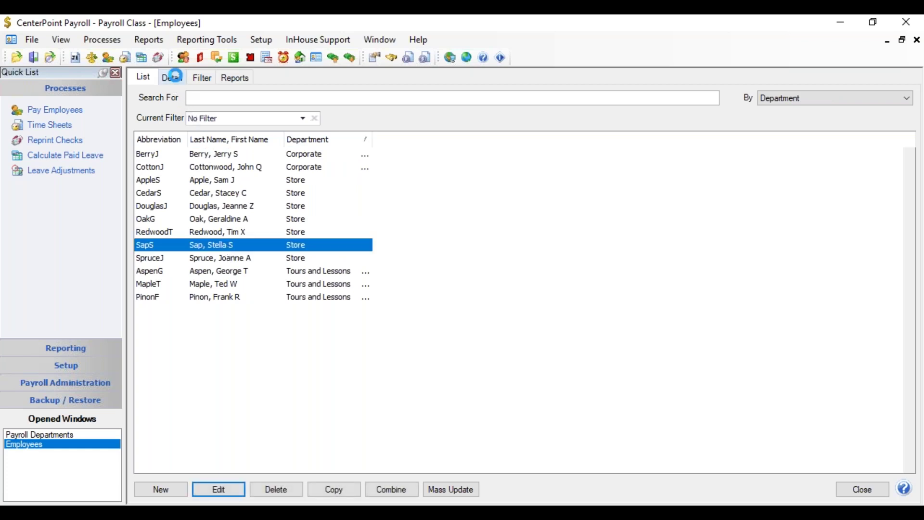
{"action": "left_click", "coordinate": [172, 77]}
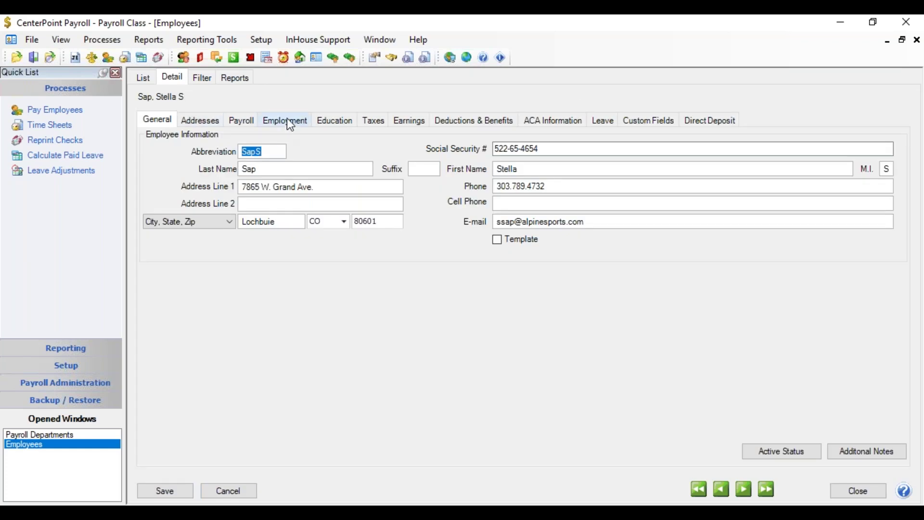
{"action": "left_click", "coordinate": [288, 120]}
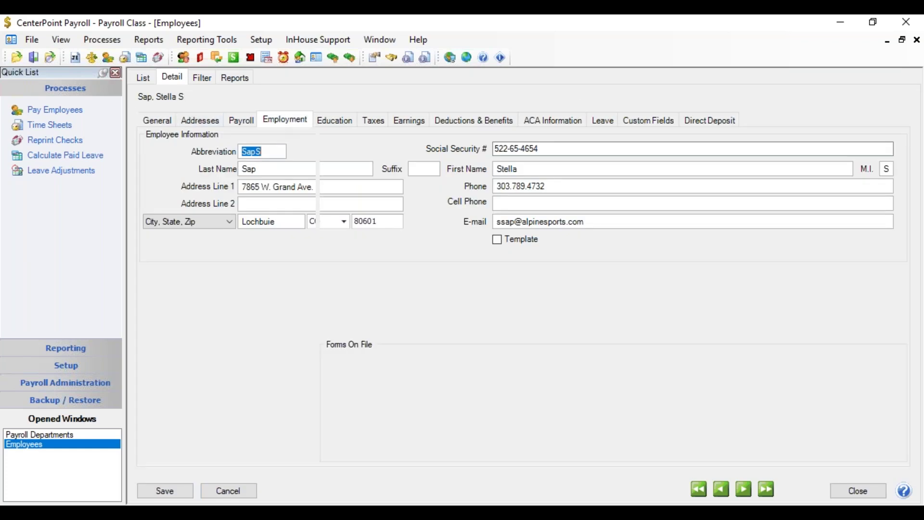
{"action": "left_click_drag", "start_coordinate": [456, 183], "coordinate": [340, 190]}
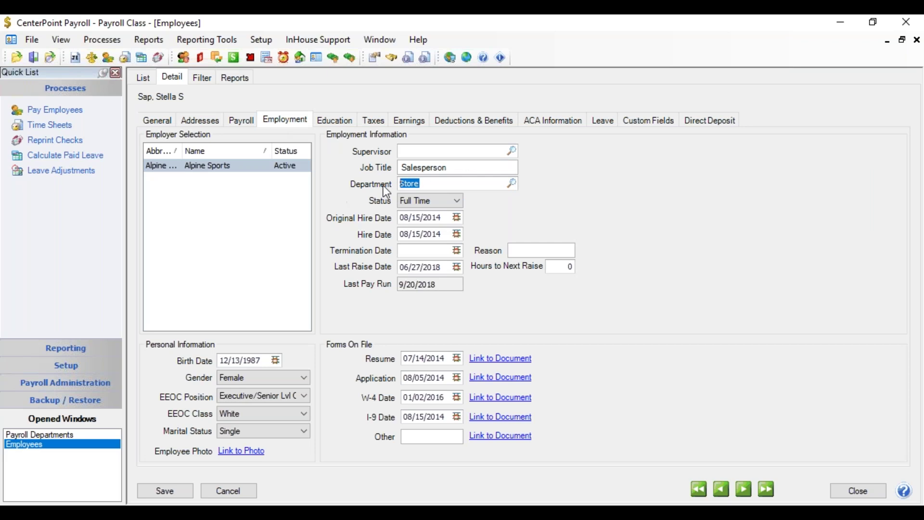
{"action": "left_click", "coordinate": [513, 184]}
{"action": "double_click", "coordinate": [351, 238]}
{"action": "left_click", "coordinate": [178, 491]}
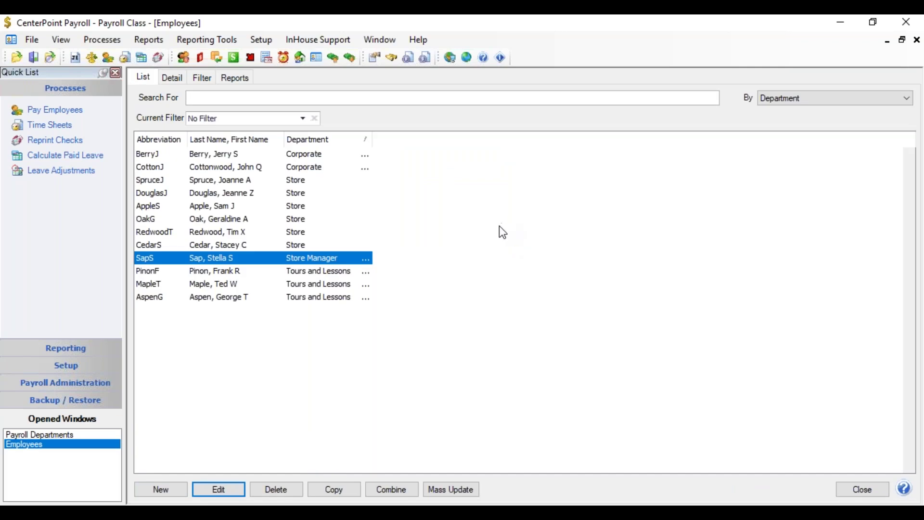
Open Employee Mass Update and select the fourth and sixth employees in the list.
{"action": "left_click", "coordinate": [263, 41]}
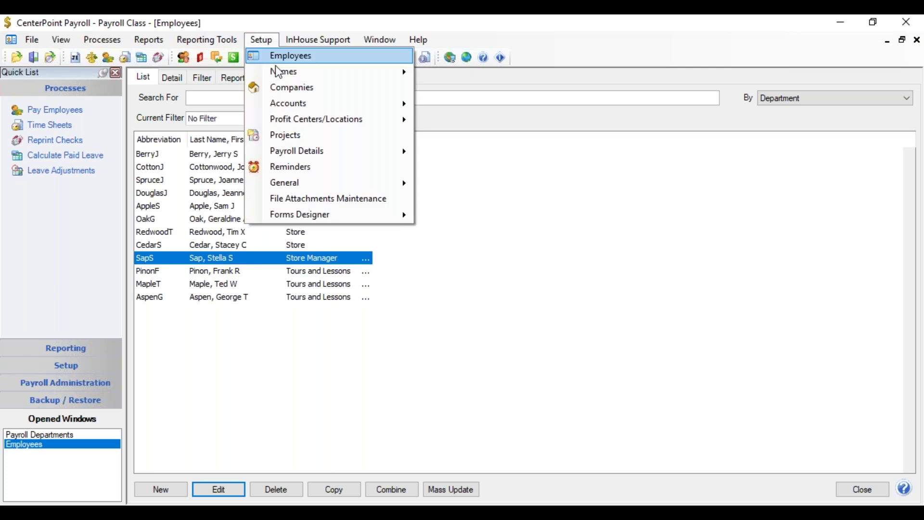
{"action": "mouse_move", "coordinate": [325, 151]}
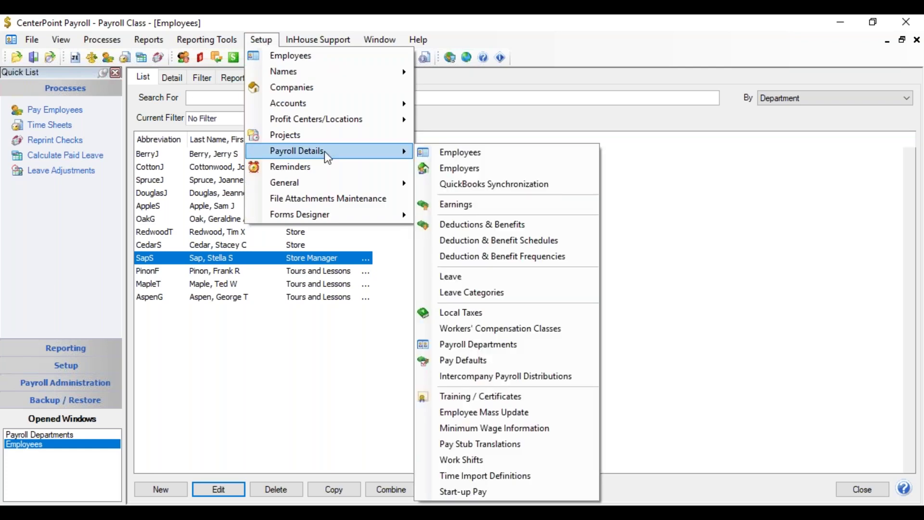
{"action": "left_click", "coordinate": [496, 412]}
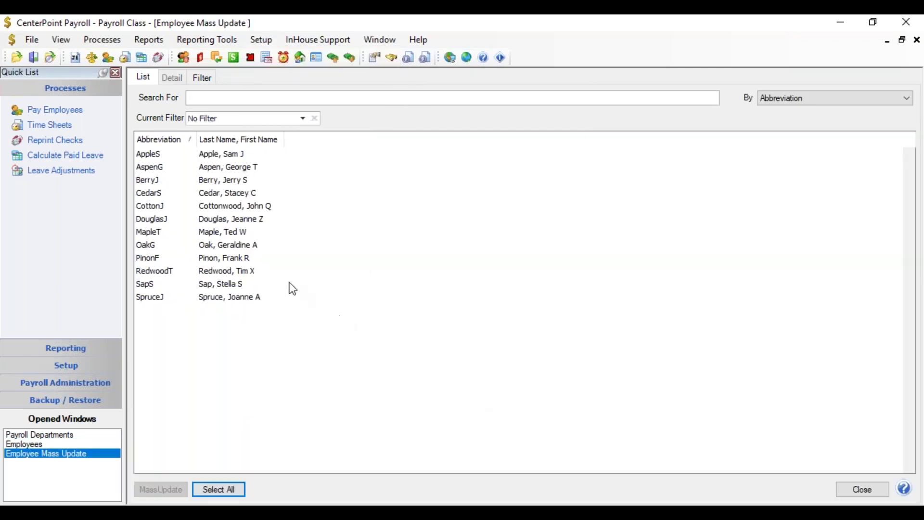
{"action": "left_click", "coordinate": [225, 195]}
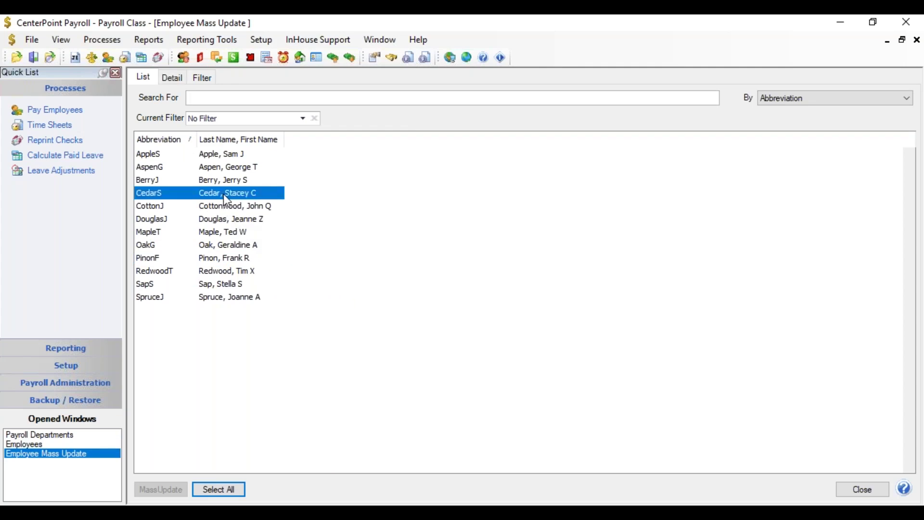
{"action": "left_click", "coordinate": [236, 220], "text": "ctrl"}
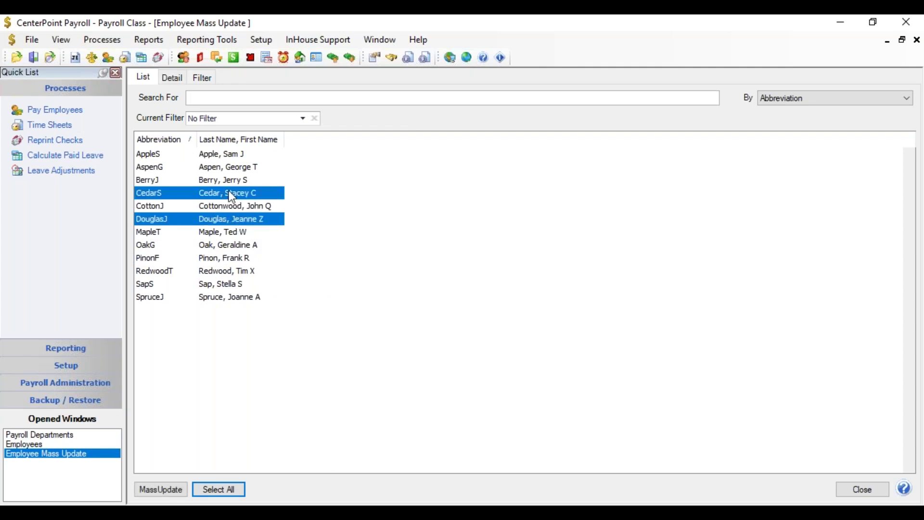
Set the mass update category to Payroll Information and the method to Update Existing/Add Missing Records.
{"action": "left_click", "coordinate": [176, 78]}
{"action": "left_click", "coordinate": [279, 100]}
{"action": "key", "text": "Down"}
{"action": "key", "text": "Down"}
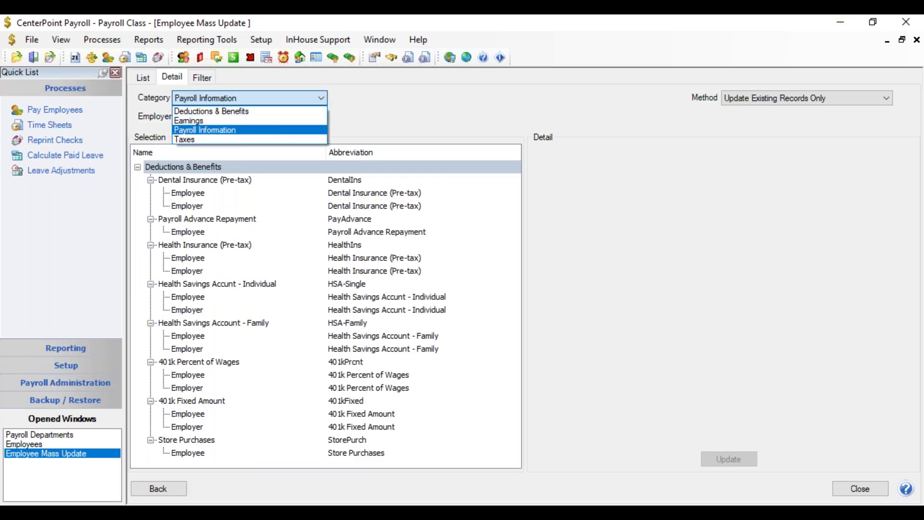
{"action": "key", "text": "Return"}
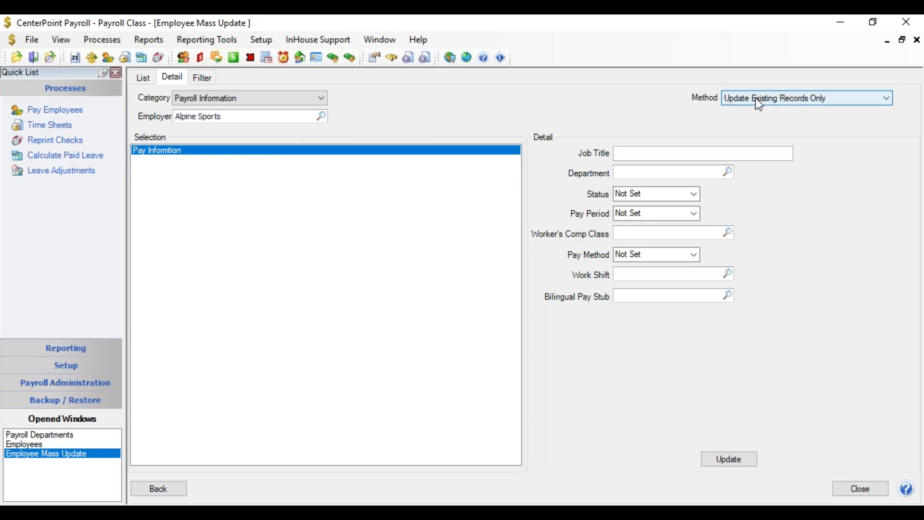
{"action": "left_click", "coordinate": [814, 102]}
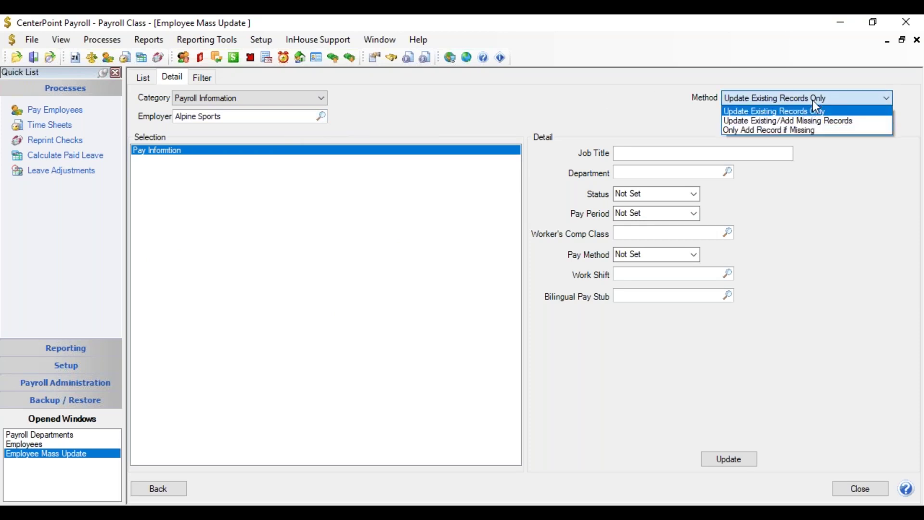
{"action": "left_click", "coordinate": [849, 121]}
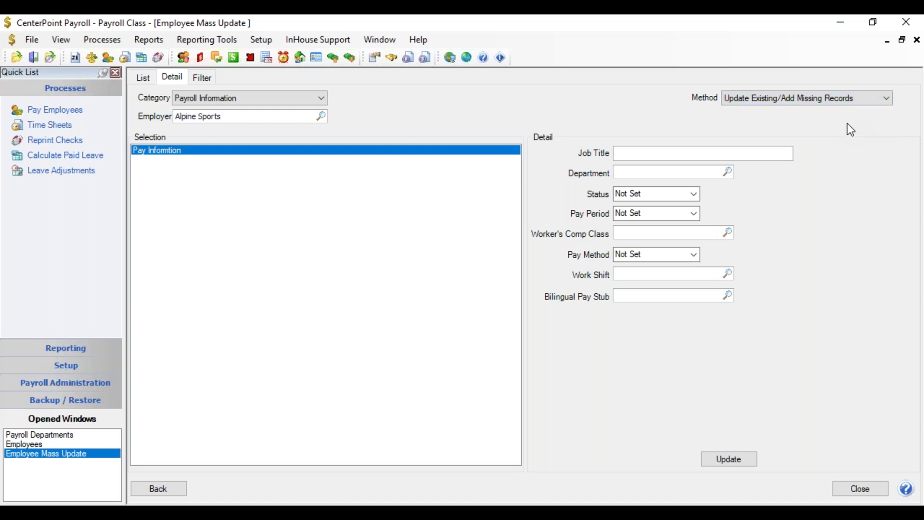
Mass update the selected employees' department to Store Manager and accept the reviewed changes.
{"action": "left_click", "coordinate": [625, 175]}
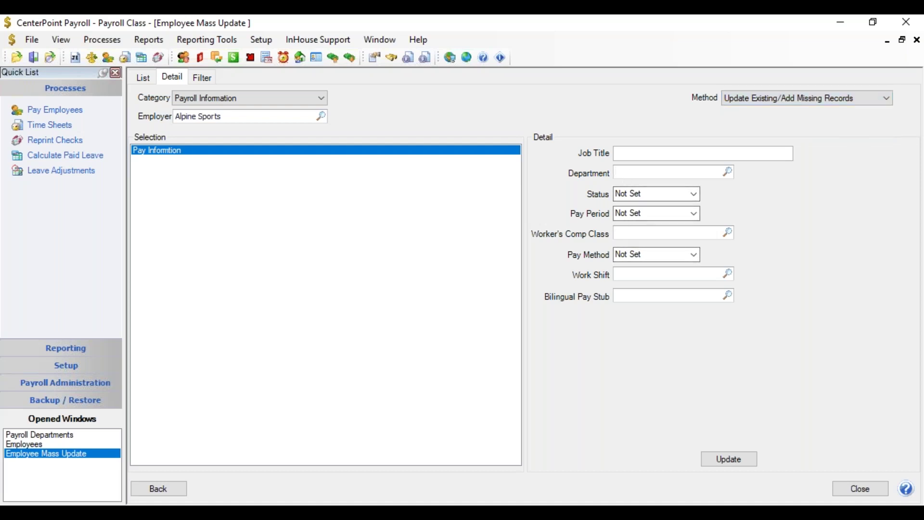
{"action": "left_click", "coordinate": [722, 174]}
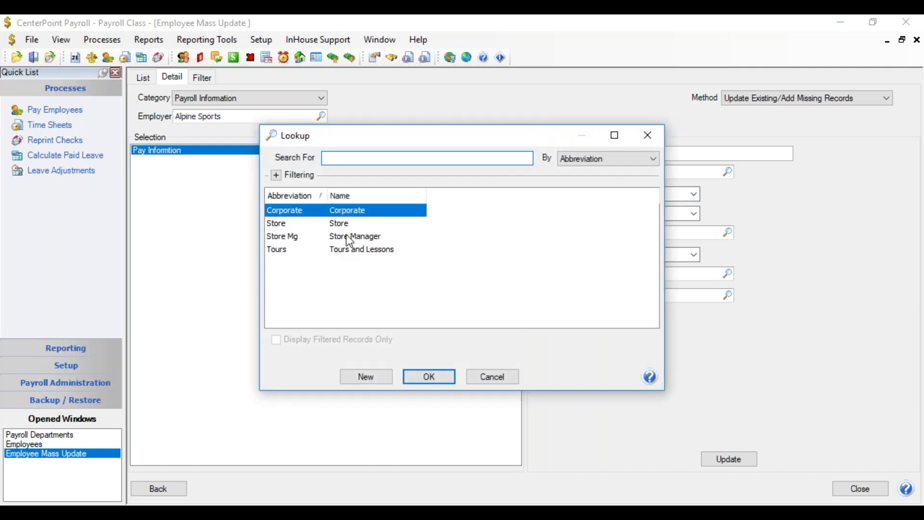
{"action": "double_click", "coordinate": [347, 237]}
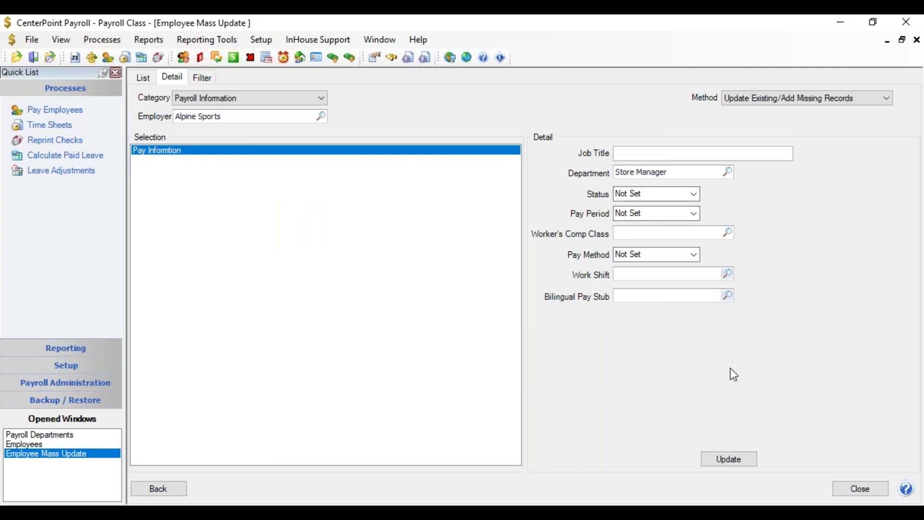
{"action": "left_click", "coordinate": [736, 461]}
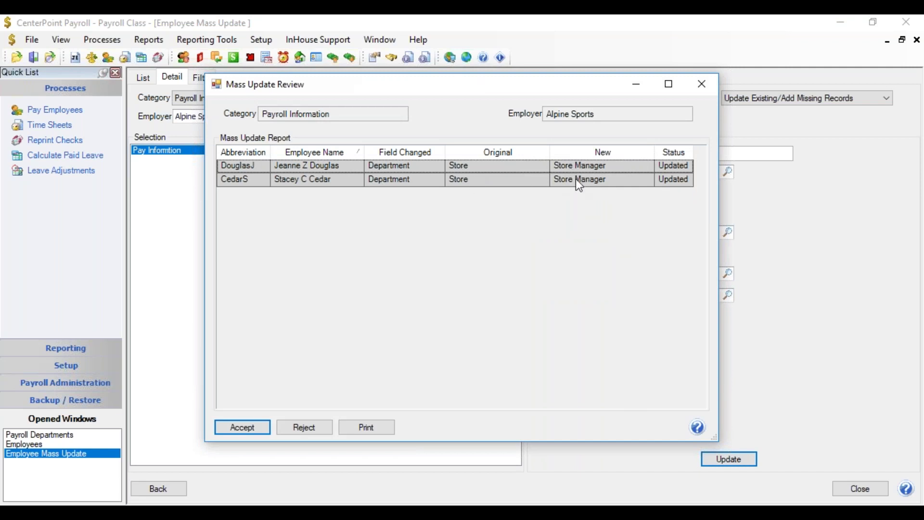
{"action": "left_click", "coordinate": [251, 420]}
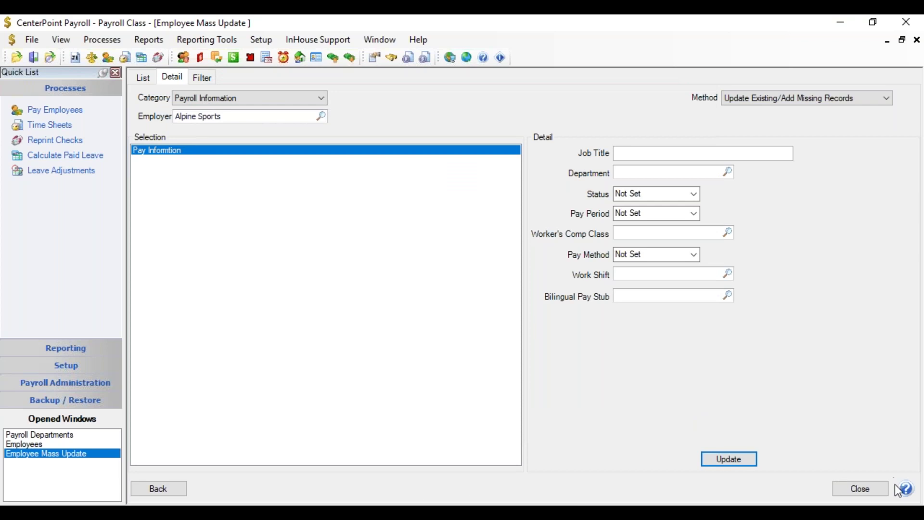
Close the Employee Mass Update, Employees and Payroll Departments windows.
{"action": "left_click", "coordinate": [877, 493]}
{"action": "left_click", "coordinate": [873, 490]}
{"action": "left_click", "coordinate": [869, 491]}
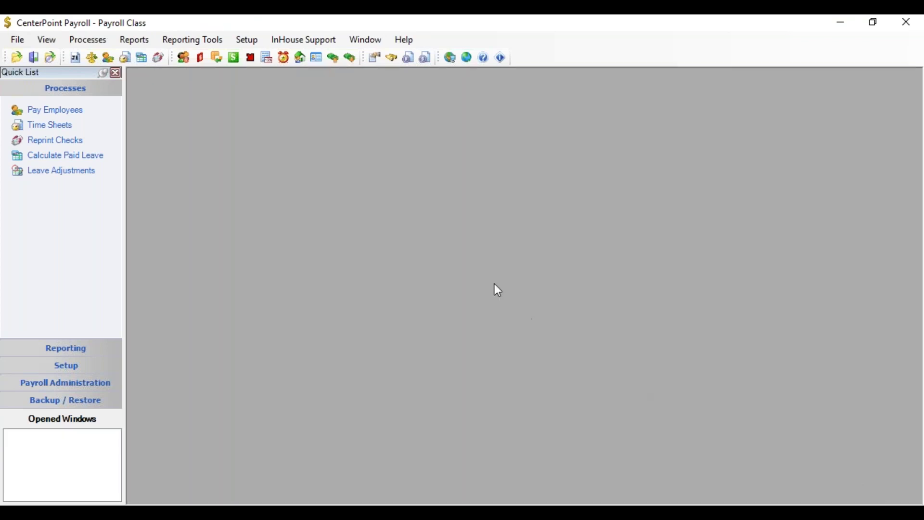
Start a new pay run in Pay Employees and filter its available employees by Payroll Department.
{"action": "key", "text": "alt+p"}
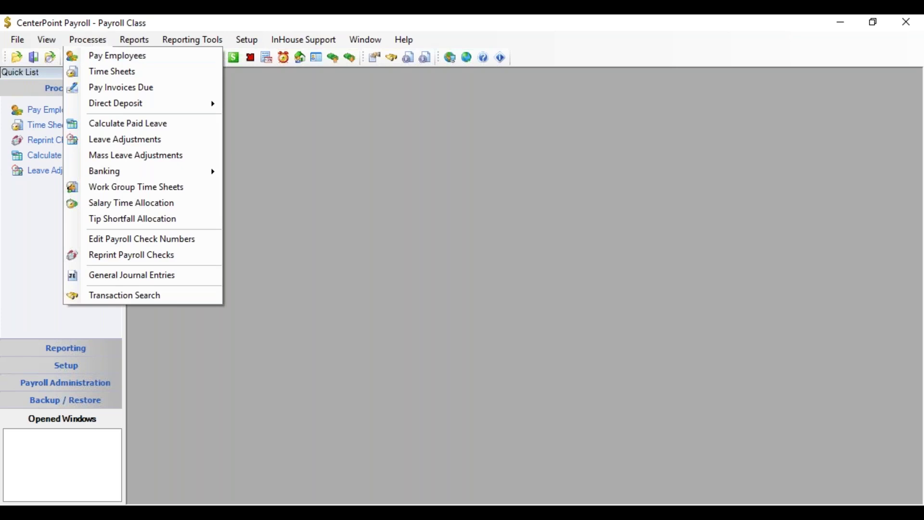
{"action": "left_click", "coordinate": [116, 56]}
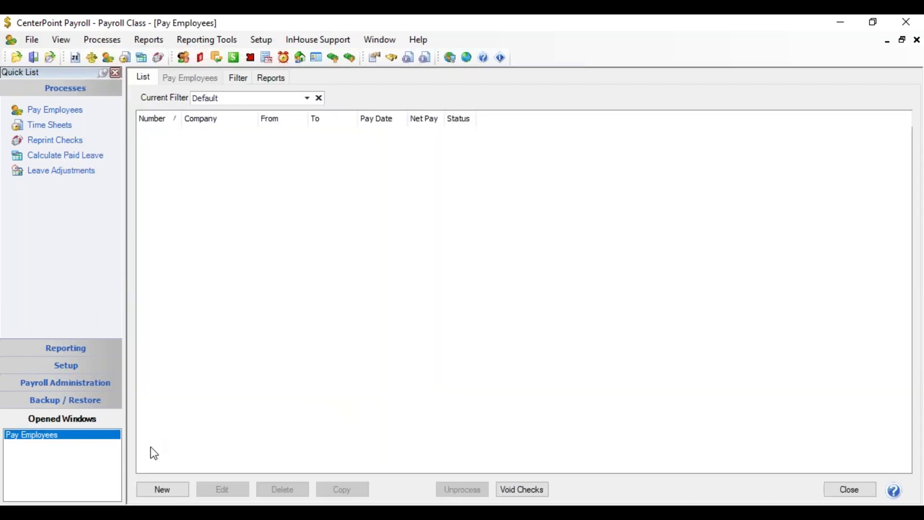
{"action": "left_click", "coordinate": [169, 489]}
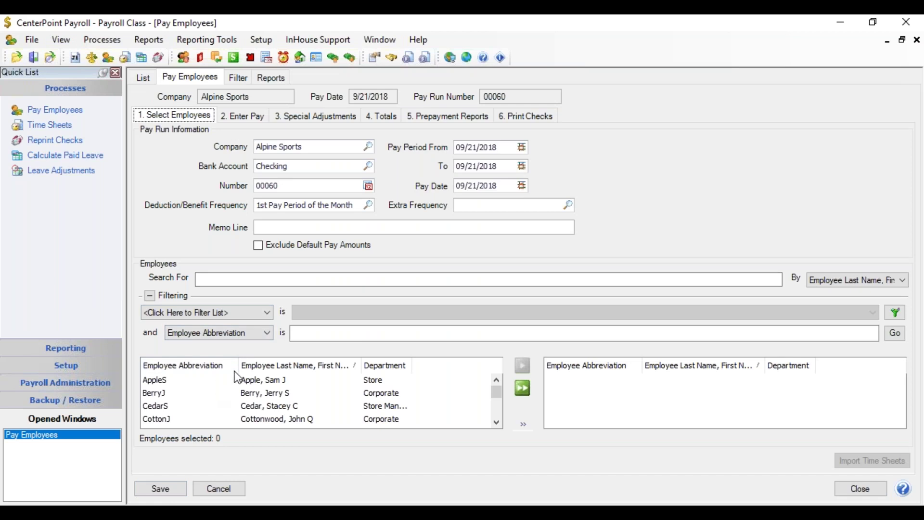
{"action": "left_click", "coordinate": [233, 313]}
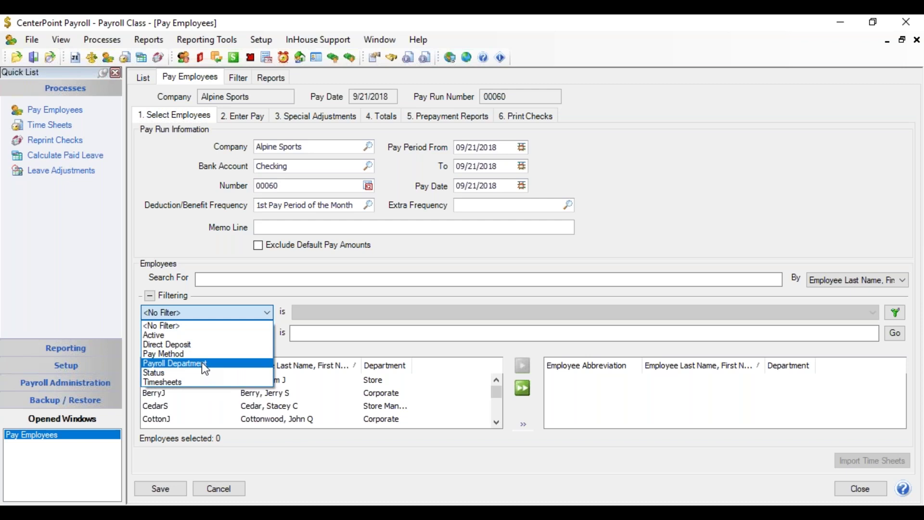
{"action": "left_click", "coordinate": [201, 362]}
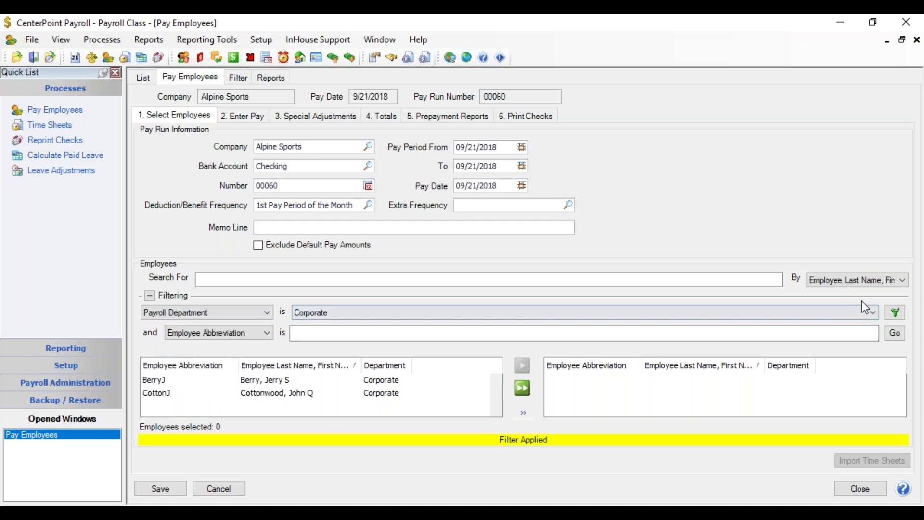
Add all employees from the Tours and Lessons department and from the Corporate department to the pay run, filtering by each in turn.
{"action": "left_click", "coordinate": [869, 313]}
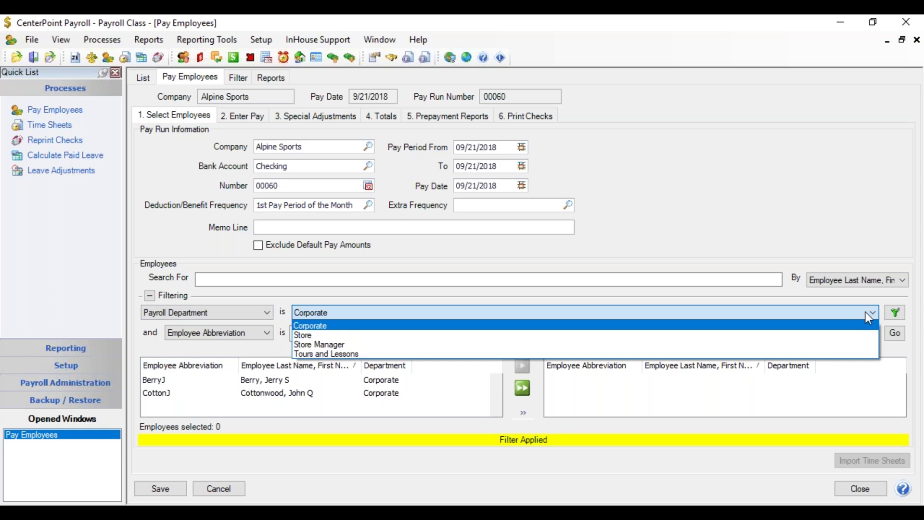
{"action": "left_click", "coordinate": [419, 354]}
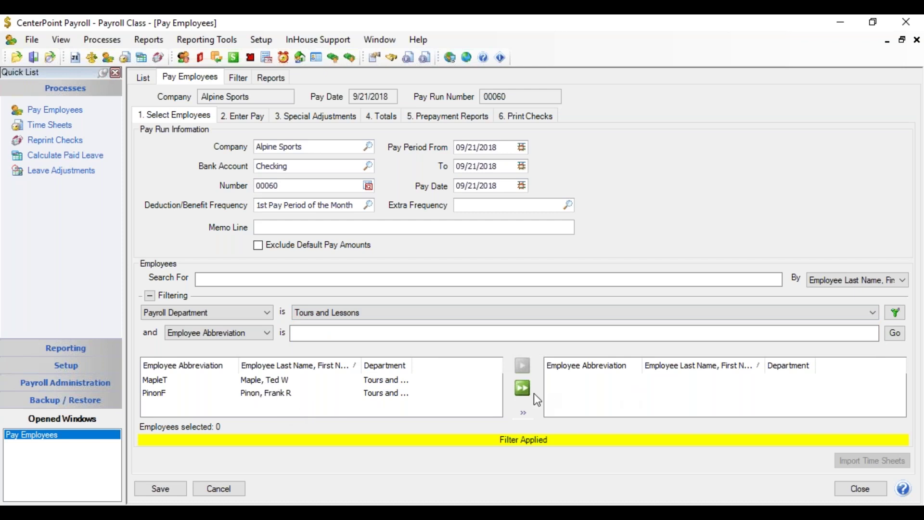
{"action": "left_click", "coordinate": [522, 388]}
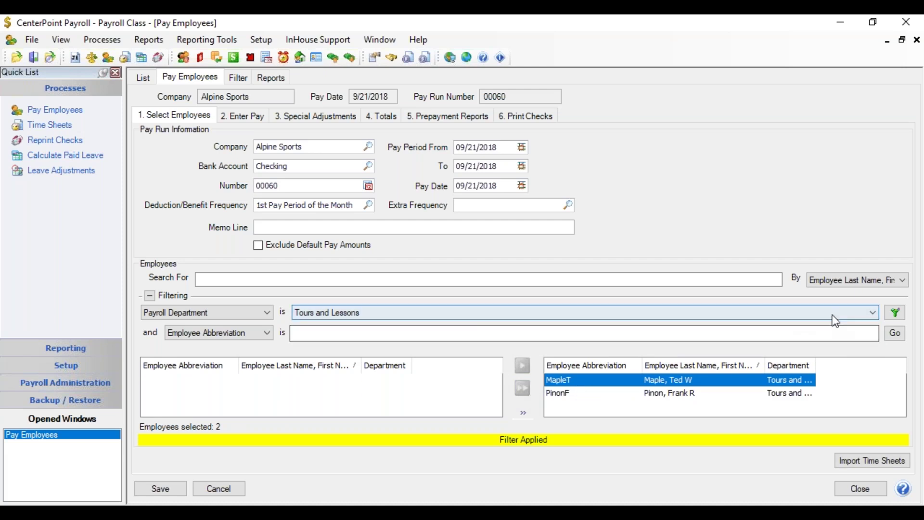
{"action": "left_click", "coordinate": [875, 313]}
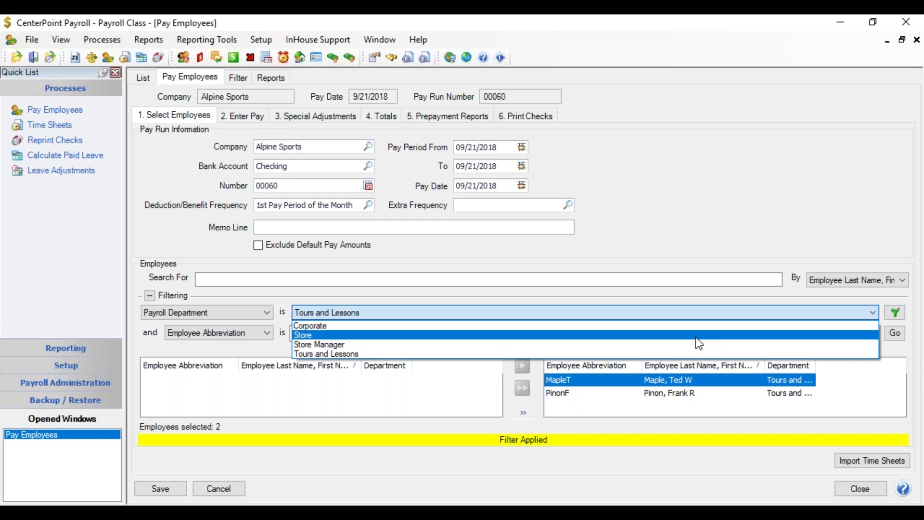
{"action": "left_click", "coordinate": [700, 325]}
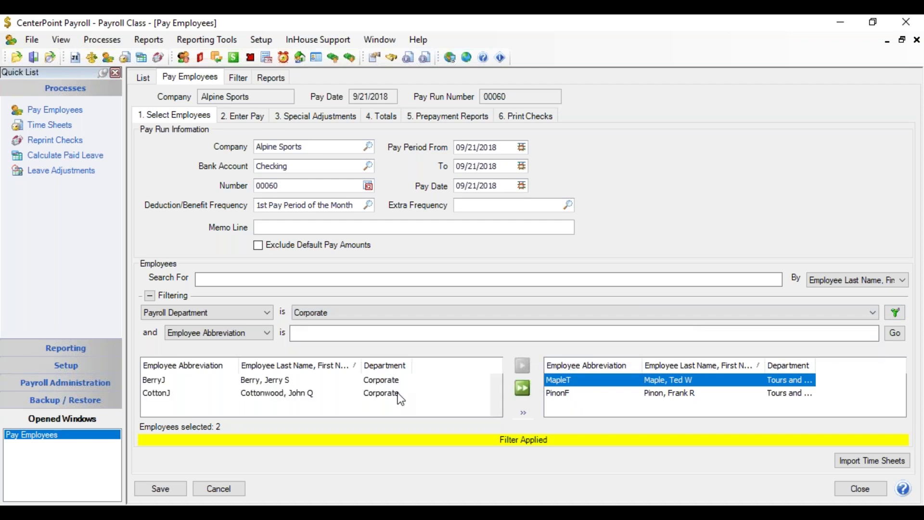
{"action": "left_click", "coordinate": [524, 388]}
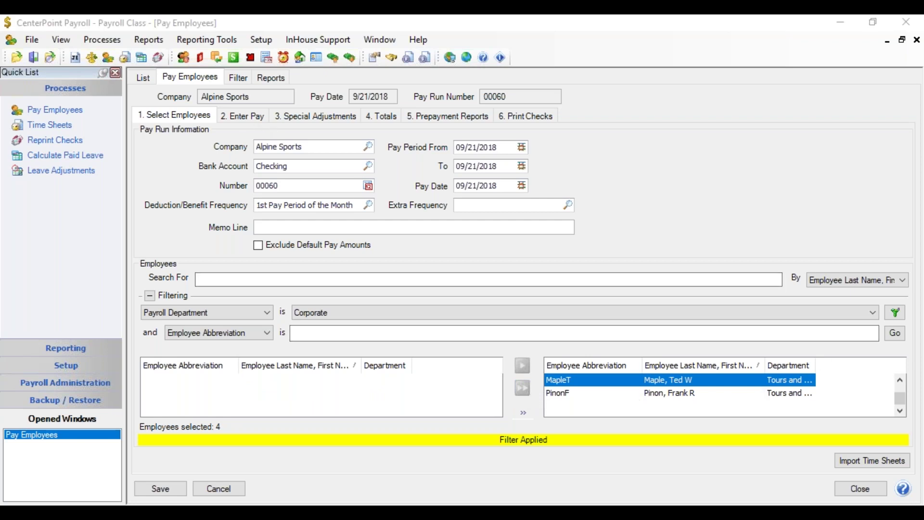
Go to Enter Pay for the third listed employee and enable the Department column for the regular earnings grid.
{"action": "left_click", "coordinate": [247, 117]}
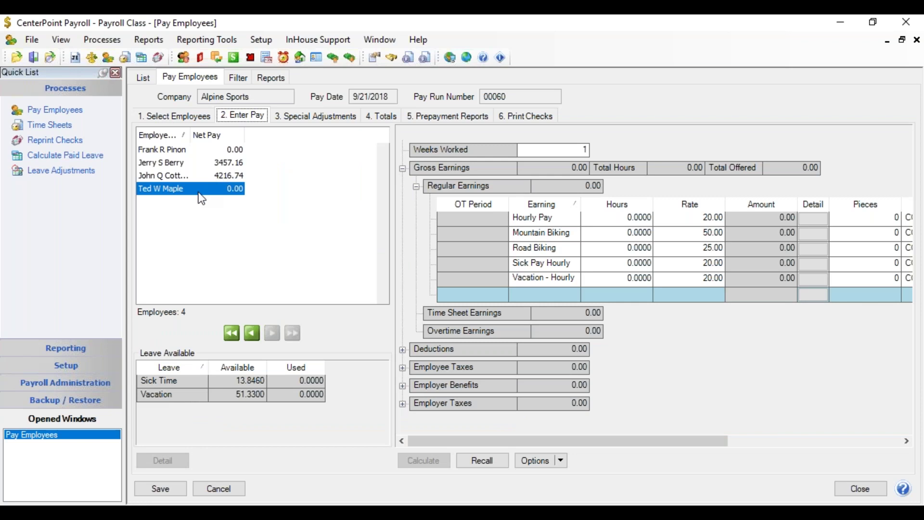
{"action": "left_click", "coordinate": [182, 177]}
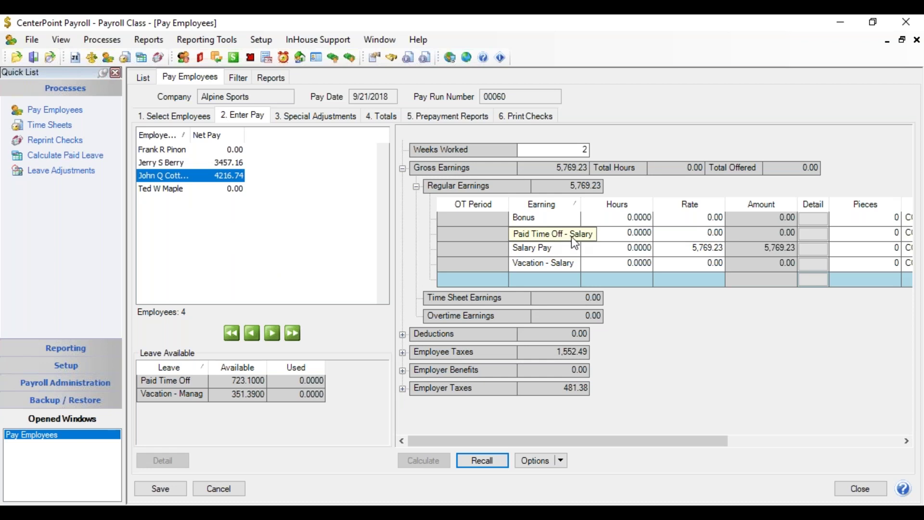
{"action": "left_click", "coordinate": [625, 281]}
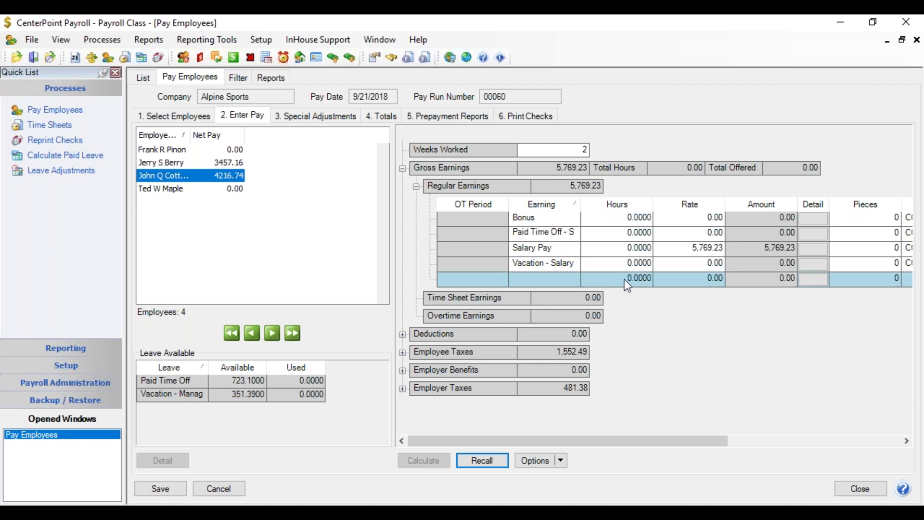
{"action": "right_click", "coordinate": [625, 282]}
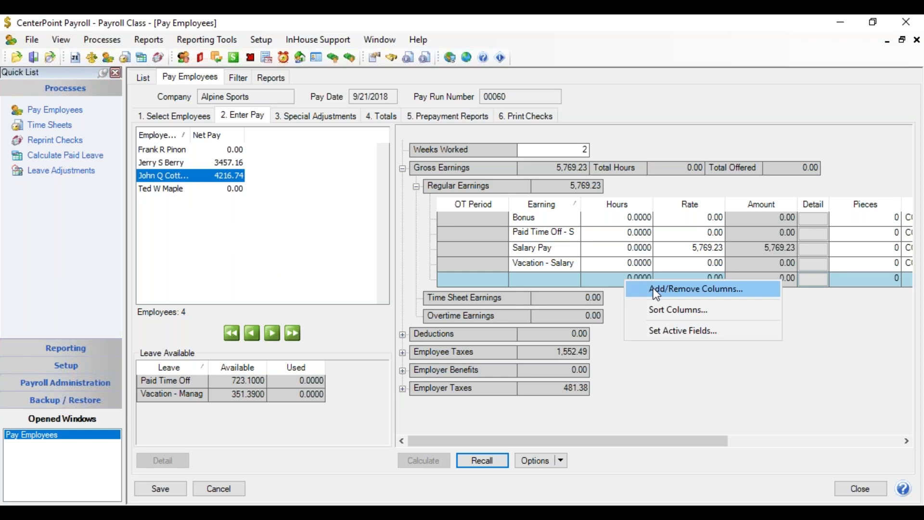
{"action": "left_click", "coordinate": [669, 292]}
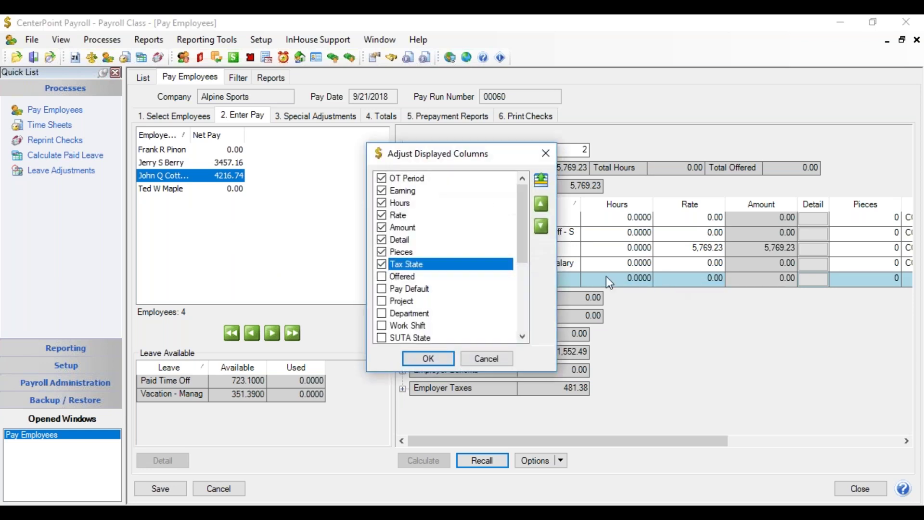
{"action": "left_click", "coordinate": [382, 314]}
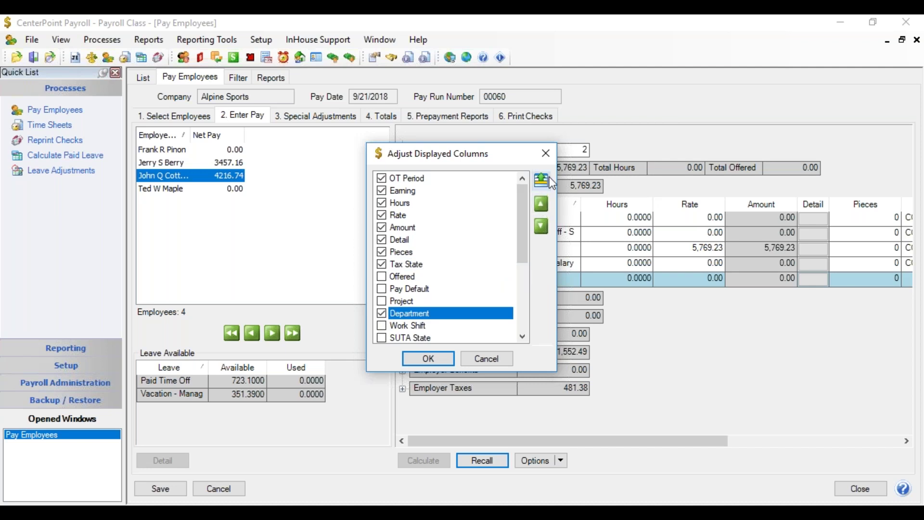
Move the Department column directly after Earning in the column order and accept the column layout.
{"action": "left_click", "coordinate": [541, 181]}
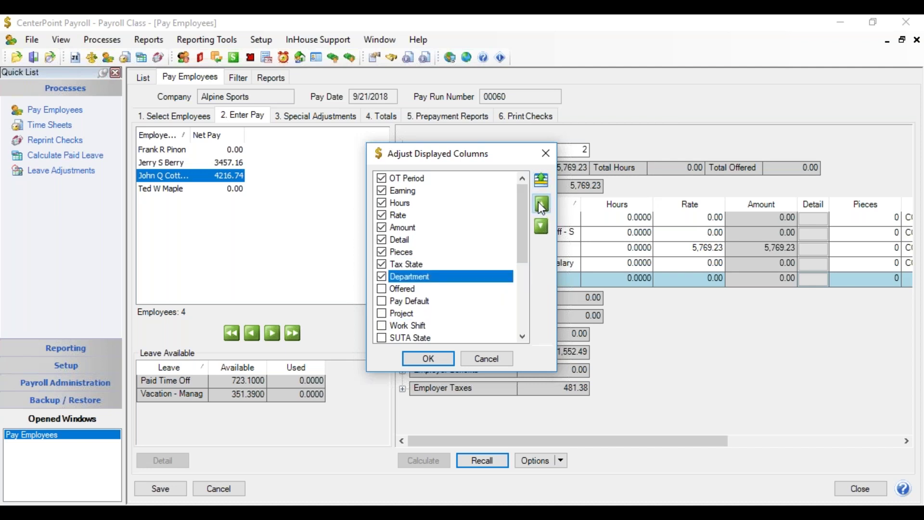
{"action": "left_click", "coordinate": [541, 206]}
{"action": "left_click", "coordinate": [541, 206]}
{"action": "left_click", "coordinate": [541, 205]}
{"action": "left_click", "coordinate": [541, 206]}
{"action": "left_click", "coordinate": [541, 205]}
{"action": "left_click", "coordinate": [541, 206]}
{"action": "left_click", "coordinate": [440, 357]}
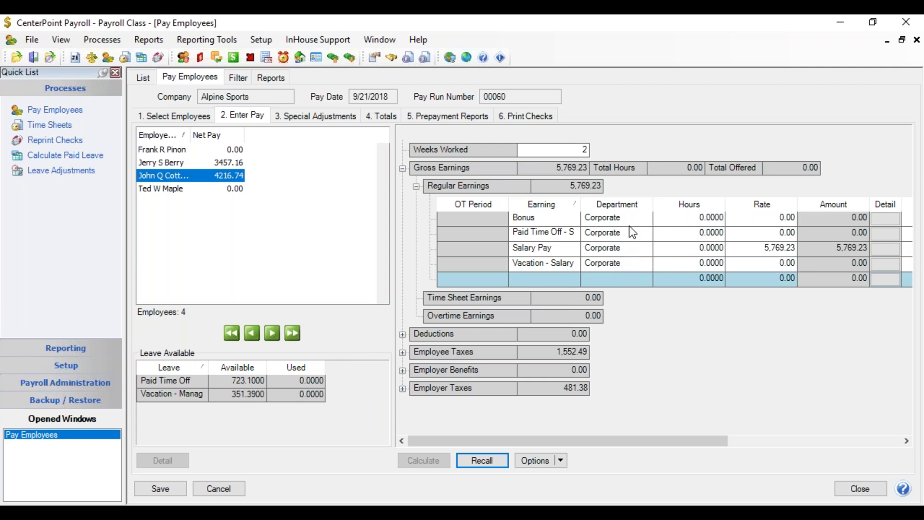
Change the department on the employee's Salary Pay earning line to Store Manager.
{"action": "left_click", "coordinate": [632, 218]}
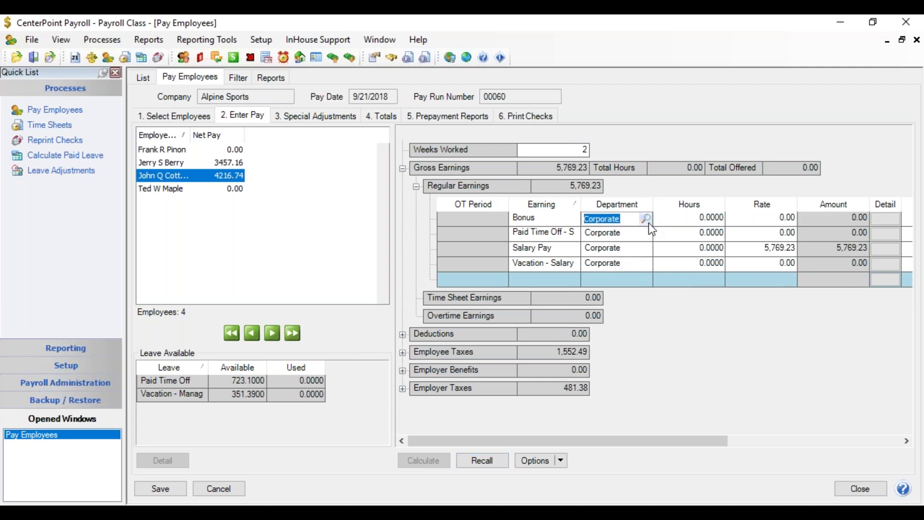
{"action": "left_click", "coordinate": [639, 250]}
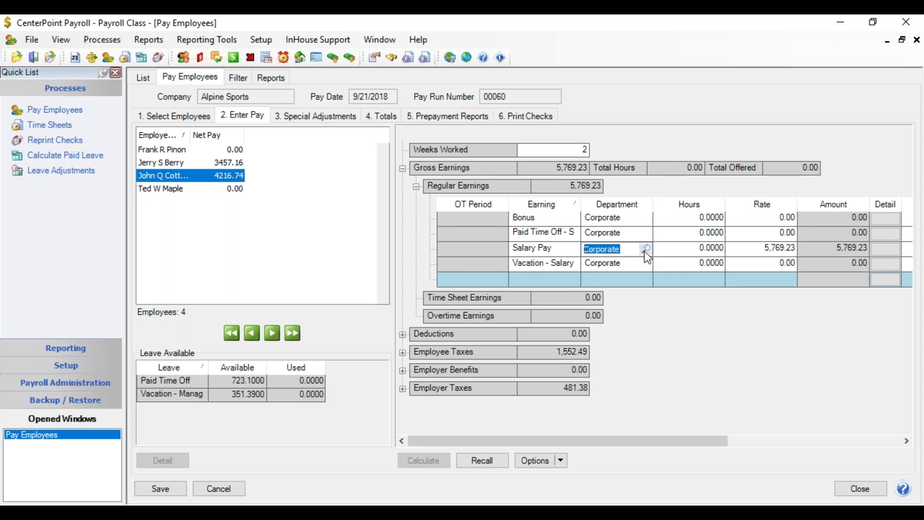
{"action": "left_click", "coordinate": [645, 250]}
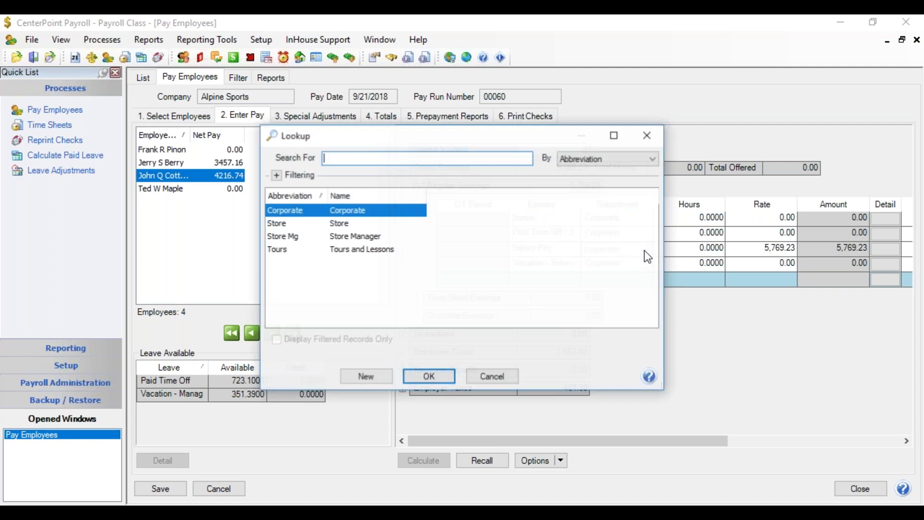
{"action": "left_click", "coordinate": [374, 237]}
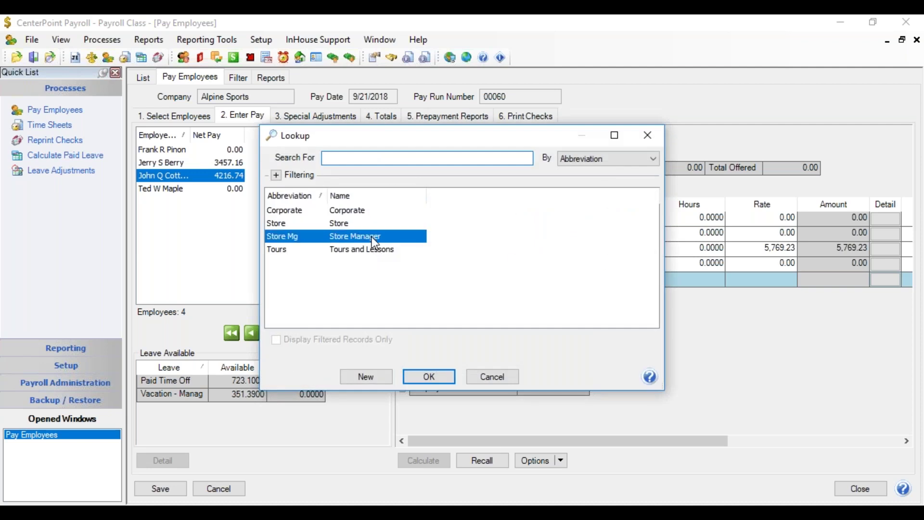
{"action": "left_click", "coordinate": [437, 374]}
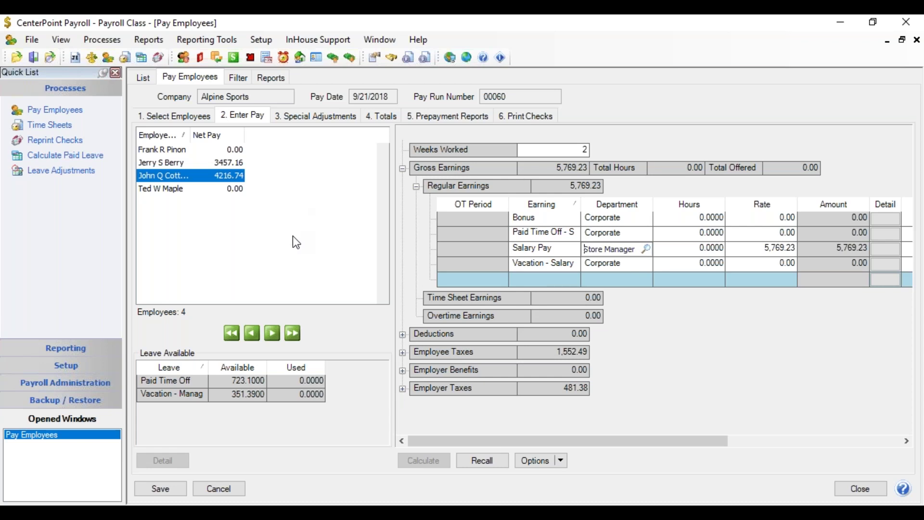
Save the pay run and close the Pay Employees window.
{"action": "left_click", "coordinate": [170, 486]}
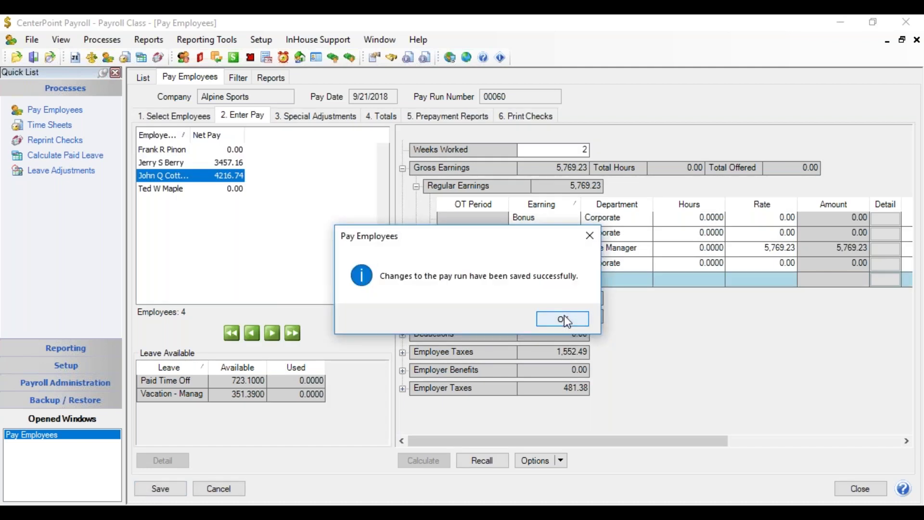
{"action": "left_click", "coordinate": [564, 316]}
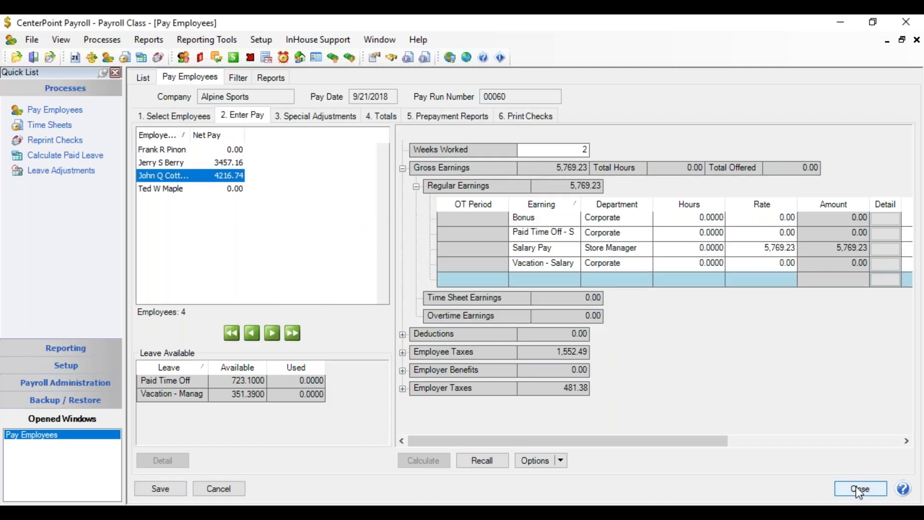
{"action": "left_click", "coordinate": [855, 487]}
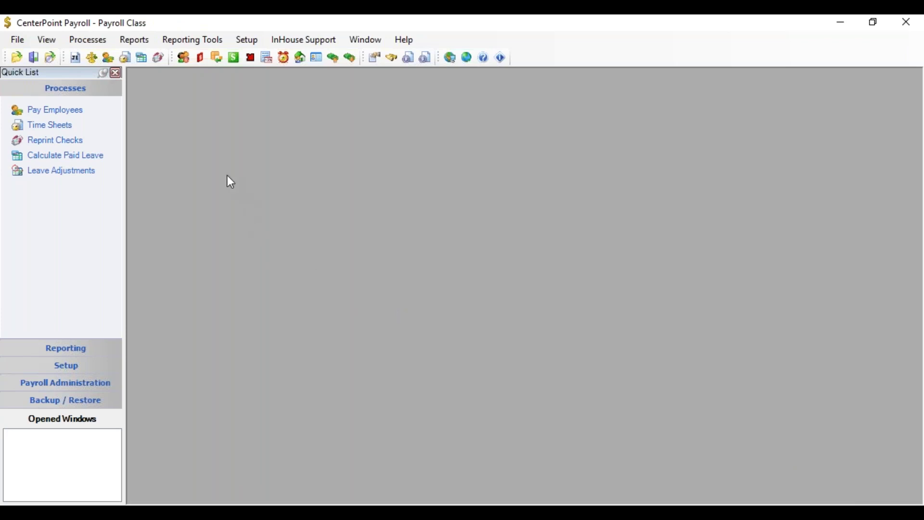
Open the report selection and select Employee Pay Register by Department (Summary) from the Payroll Register reports.
{"action": "left_click", "coordinate": [146, 40]}
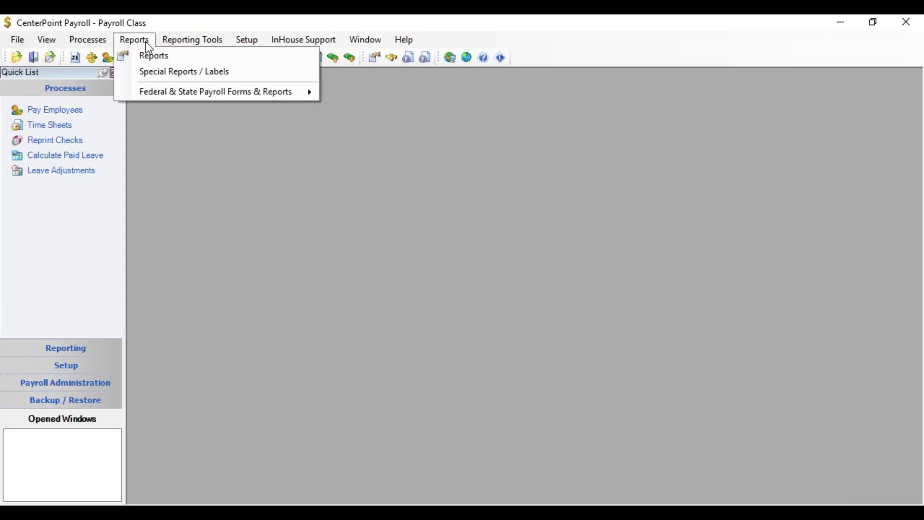
{"action": "left_click", "coordinate": [144, 55]}
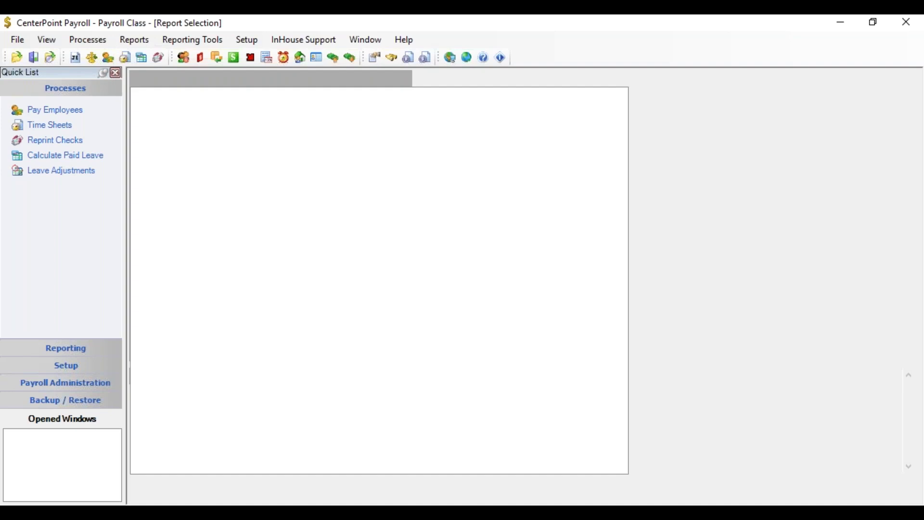
{"action": "left_click", "coordinate": [140, 95]}
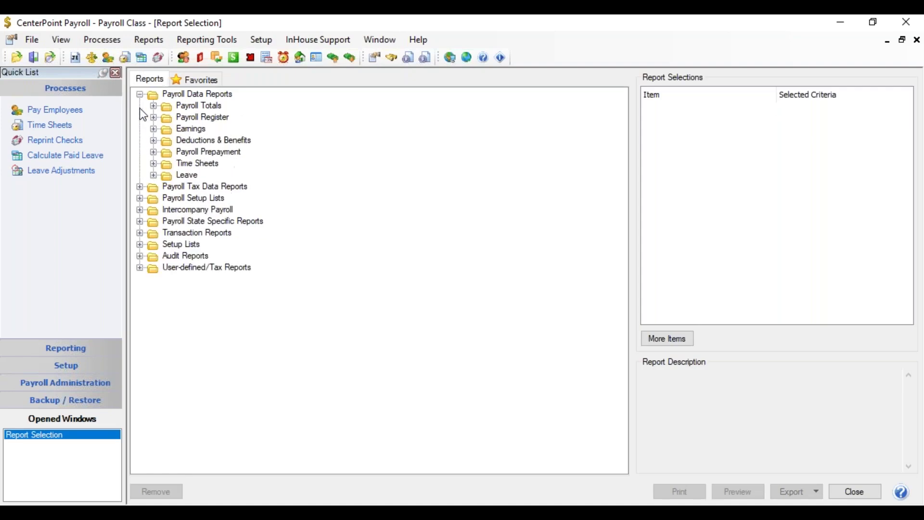
{"action": "left_click", "coordinate": [153, 117]}
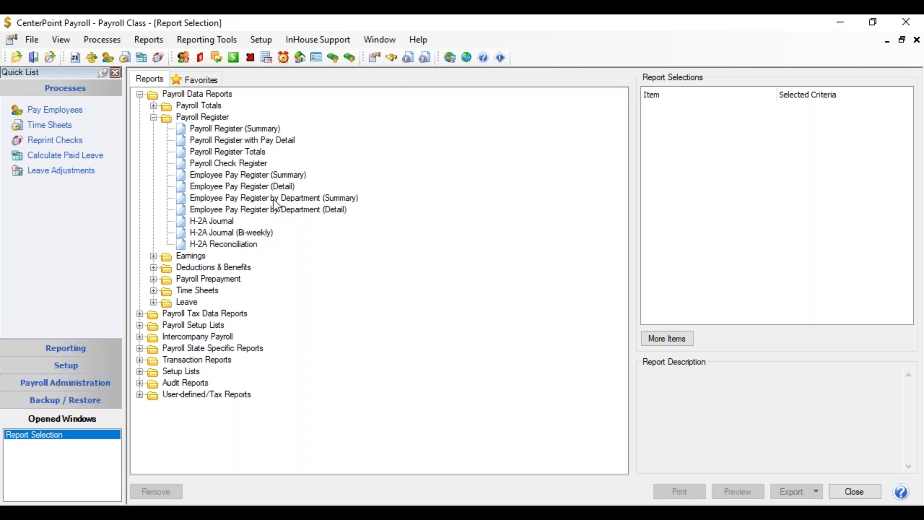
{"action": "left_click", "coordinate": [275, 199]}
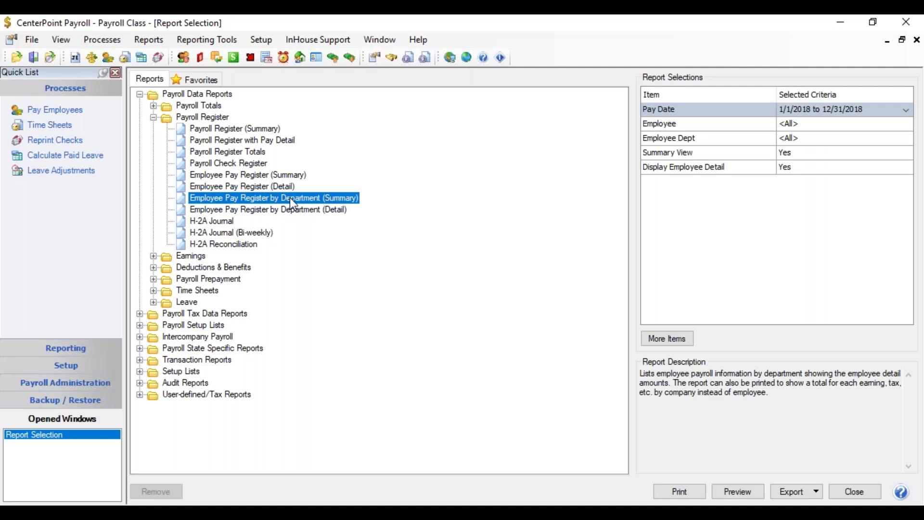
Set the report's Pay Date range to This Quarter.
{"action": "left_click", "coordinate": [835, 111]}
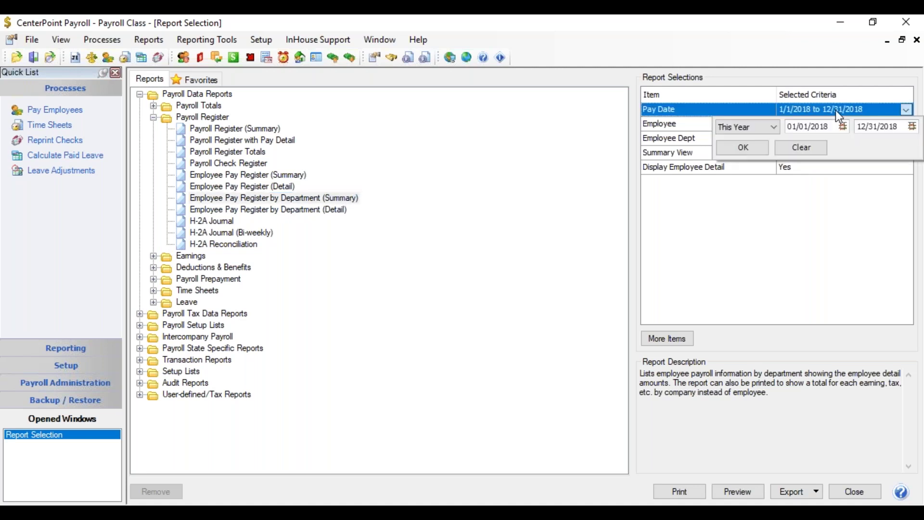
{"action": "left_click", "coordinate": [769, 127]}
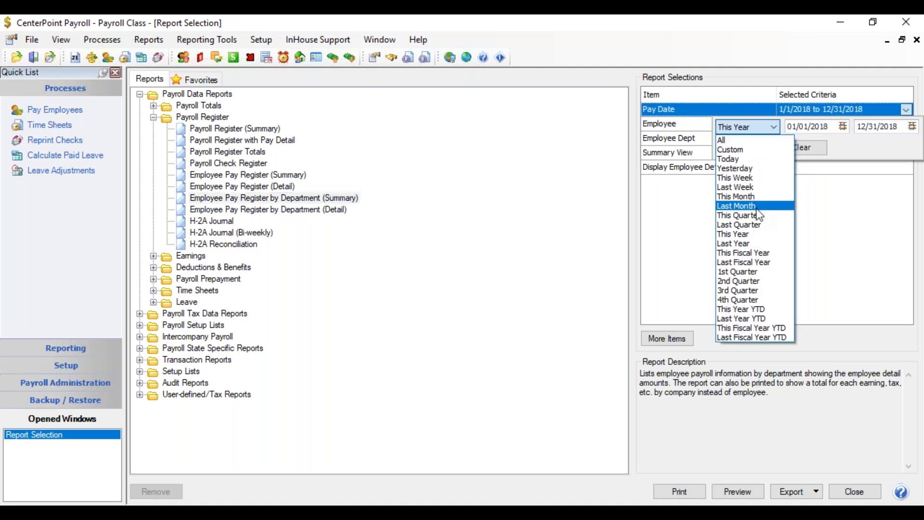
{"action": "left_click", "coordinate": [758, 215]}
{"action": "left_click", "coordinate": [743, 147]}
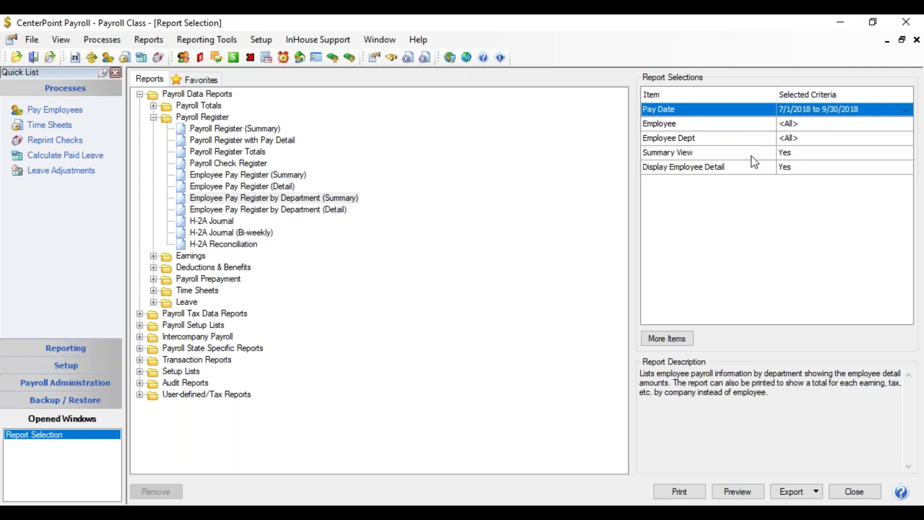
Preview the department pay register, examine the earnings, deductions and totals for each department, and close the preview.
{"action": "left_click", "coordinate": [749, 493]}
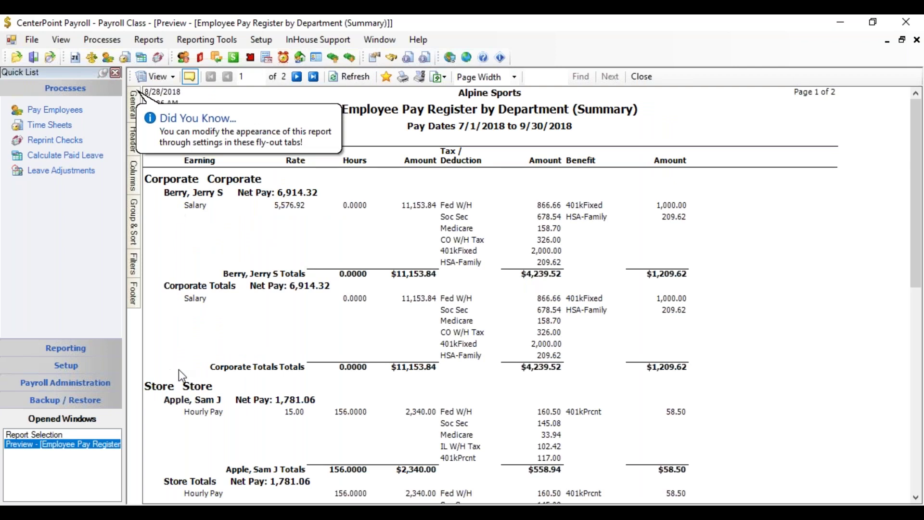
{"action": "left_click_drag", "start_coordinate": [916, 202], "coordinate": [910, 320]}
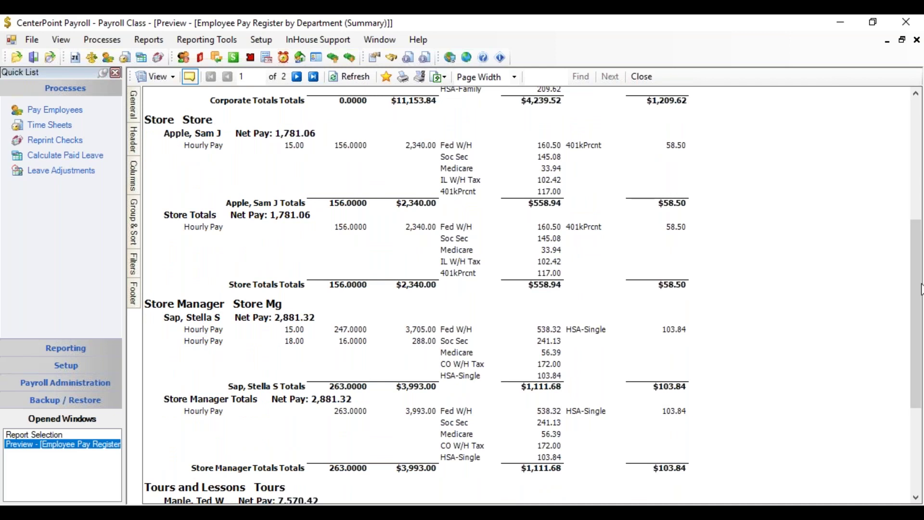
{"action": "left_click_drag", "start_coordinate": [918, 263], "coordinate": [918, 106]}
{"action": "scroll", "coordinate": [888, 227], "scroll_direction": "down", "scroll_amount": 3}
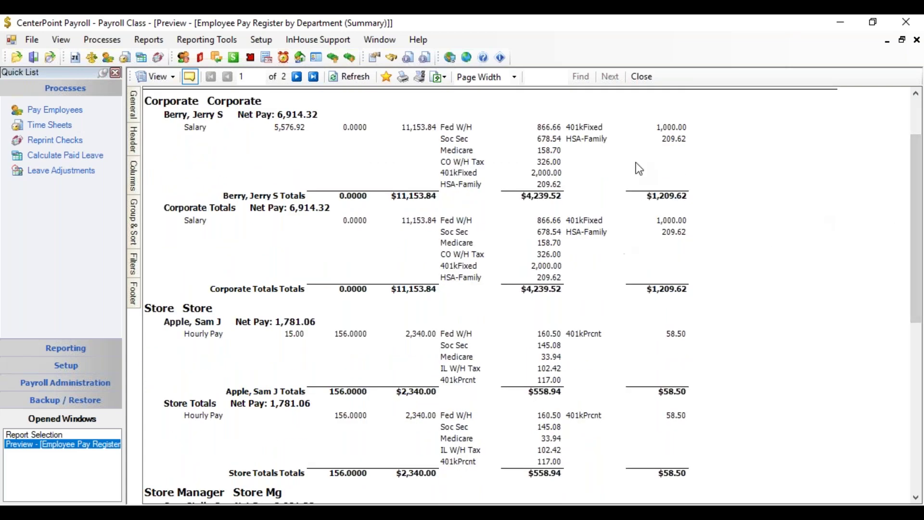
{"action": "left_click", "coordinate": [645, 77]}
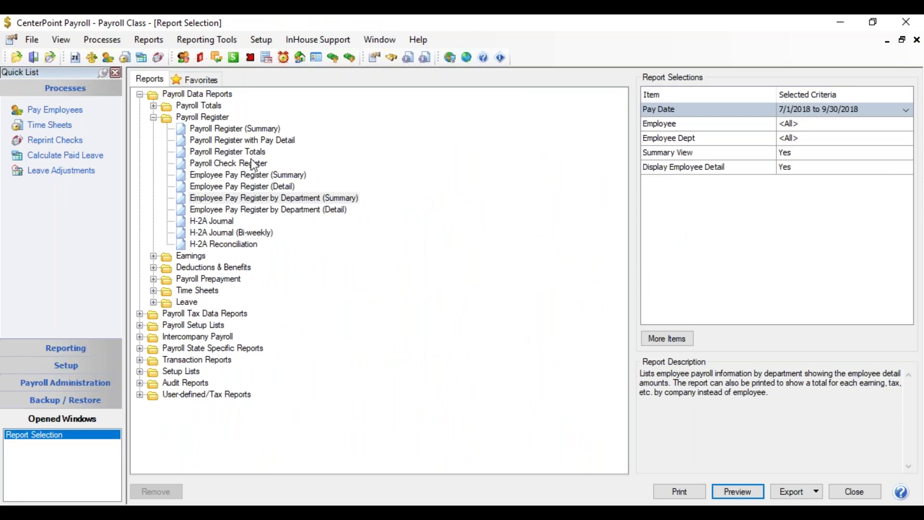
Preview the Payroll Register with Pay Detail report and add Employee Dept to its grouping columns.
{"action": "left_click", "coordinate": [257, 143]}
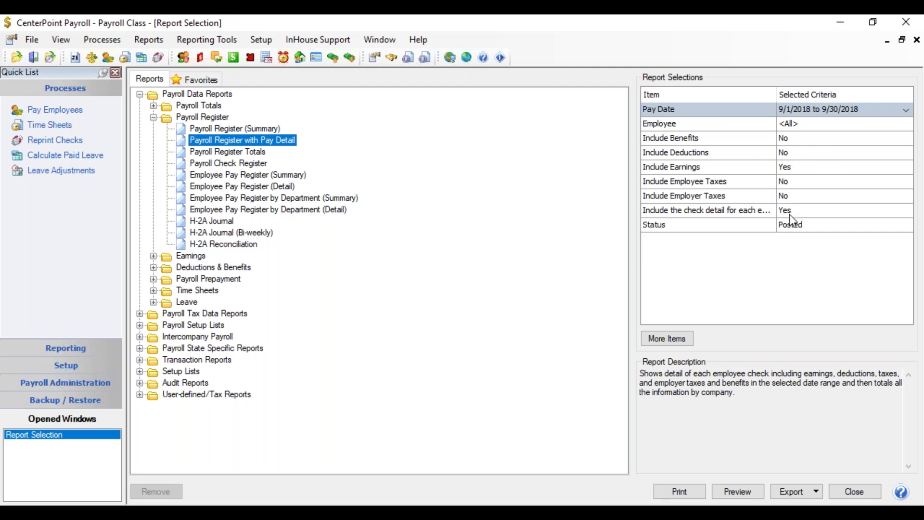
{"action": "left_click", "coordinate": [732, 494]}
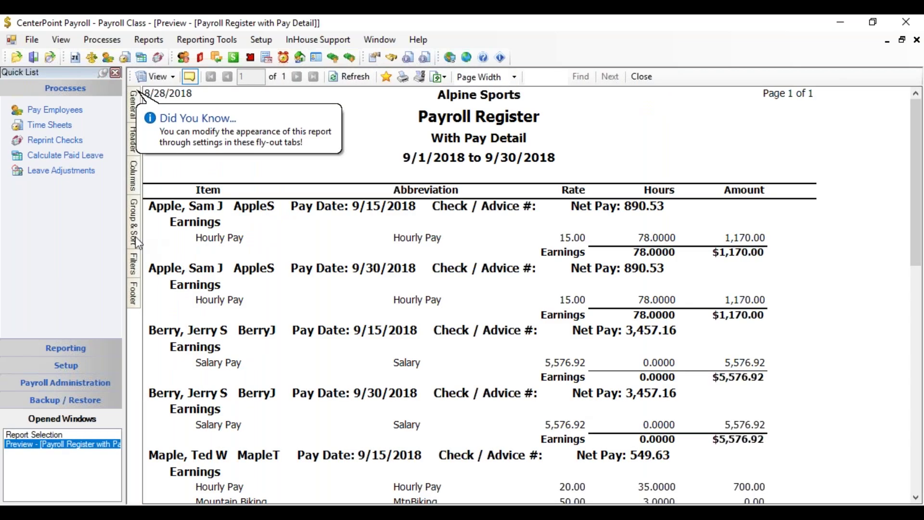
{"action": "left_click", "coordinate": [135, 237]}
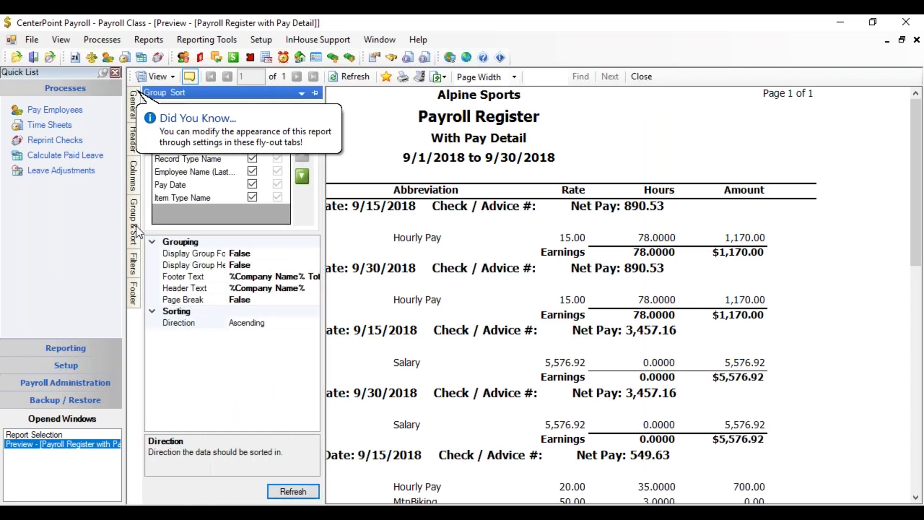
{"action": "left_click", "coordinate": [201, 111]}
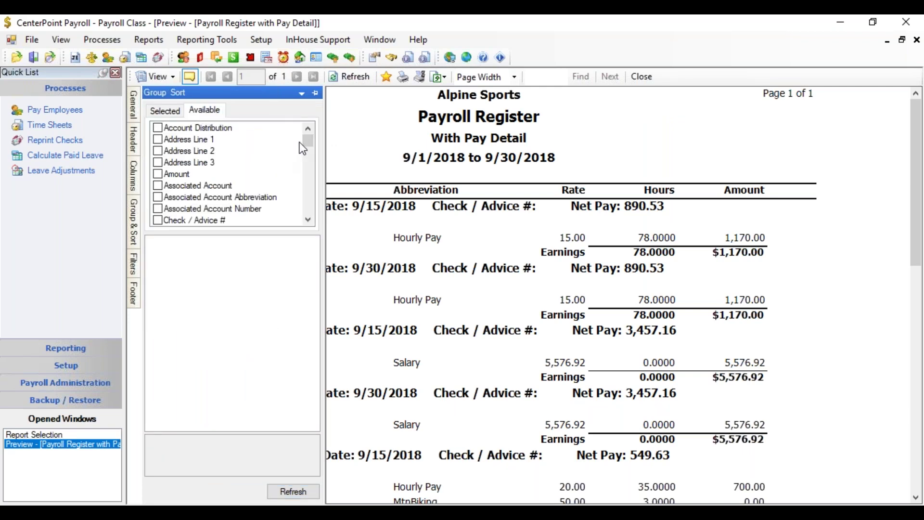
{"action": "left_click_drag", "start_coordinate": [308, 137], "coordinate": [308, 149]}
{"action": "left_click", "coordinate": [158, 198]}
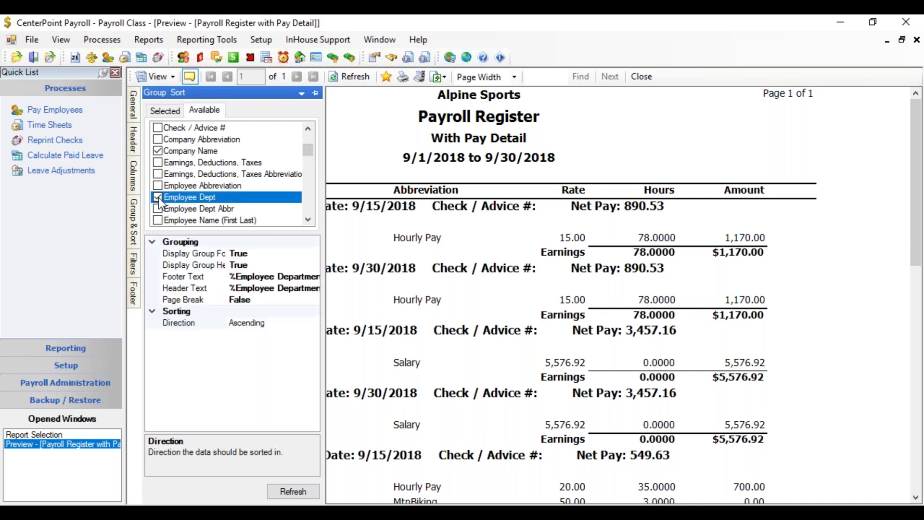
Move the Employee Dept grouping above the employee name, then refresh the register and examine the earnings under each department.
{"action": "left_click", "coordinate": [172, 111]}
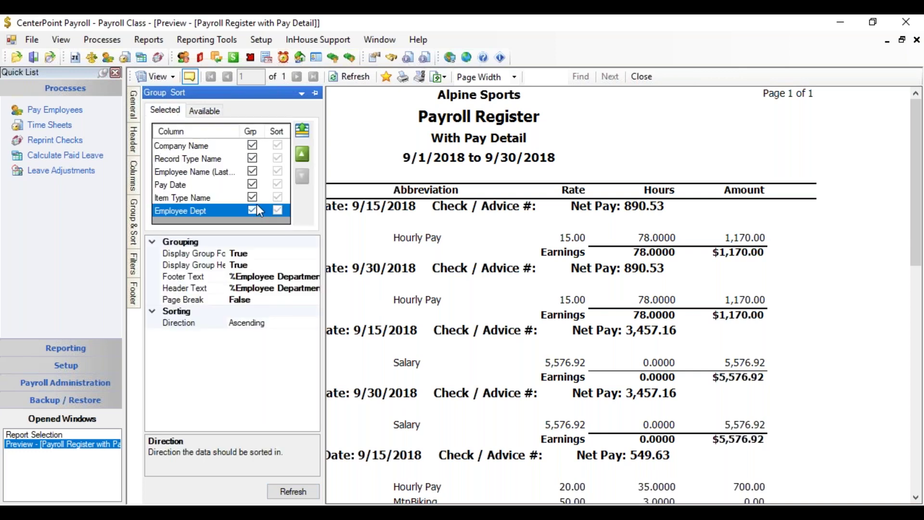
{"action": "left_click", "coordinate": [302, 153]}
{"action": "left_click", "coordinate": [302, 153]}
{"action": "left_click", "coordinate": [302, 153]}
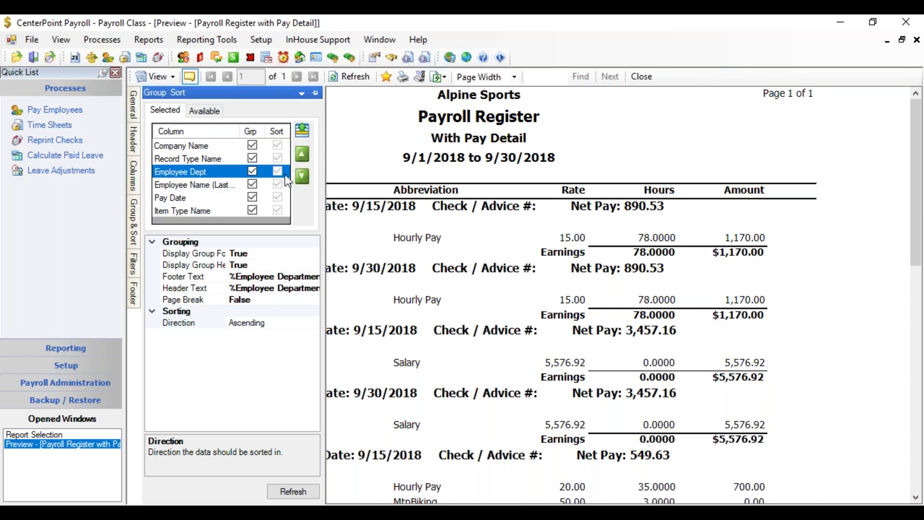
{"action": "left_click", "coordinate": [296, 491]}
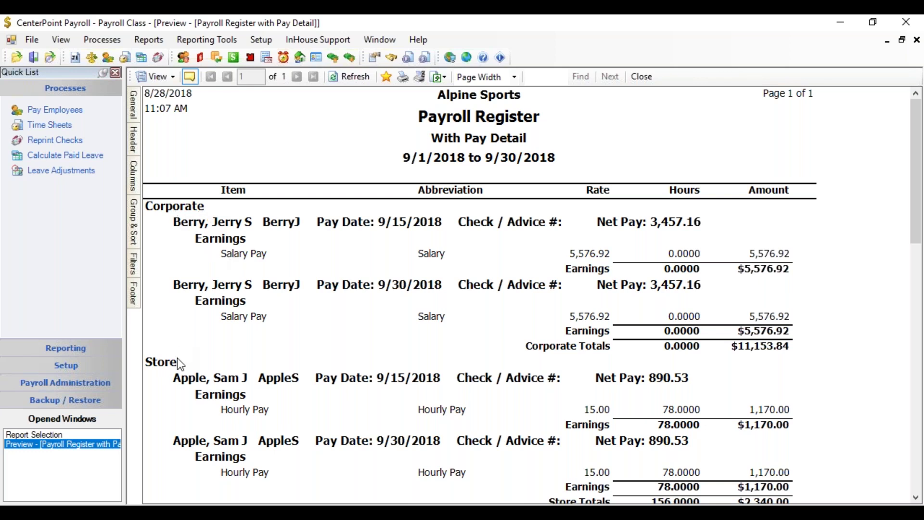
{"action": "left_click_drag", "start_coordinate": [913, 193], "coordinate": [921, 289]}
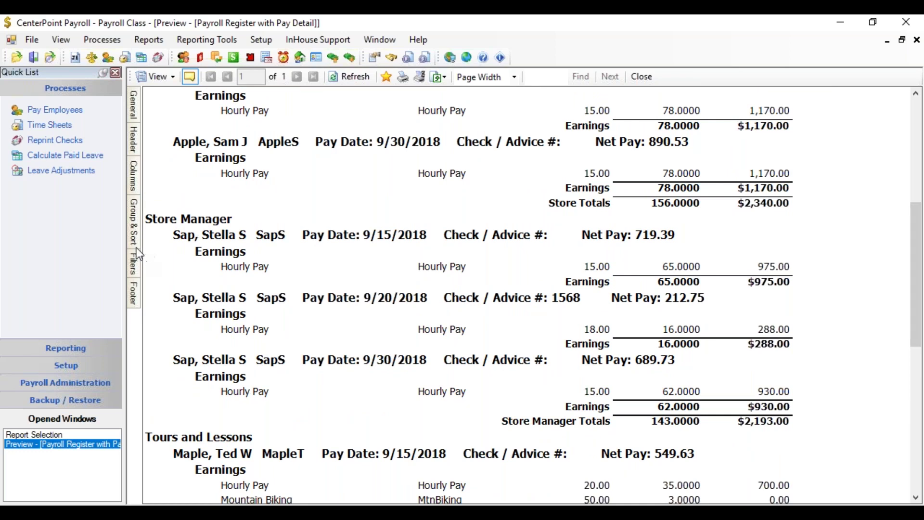
Add Pay Dept to the register's grouping and sorting columns.
{"action": "mouse_move", "coordinate": [136, 237]}
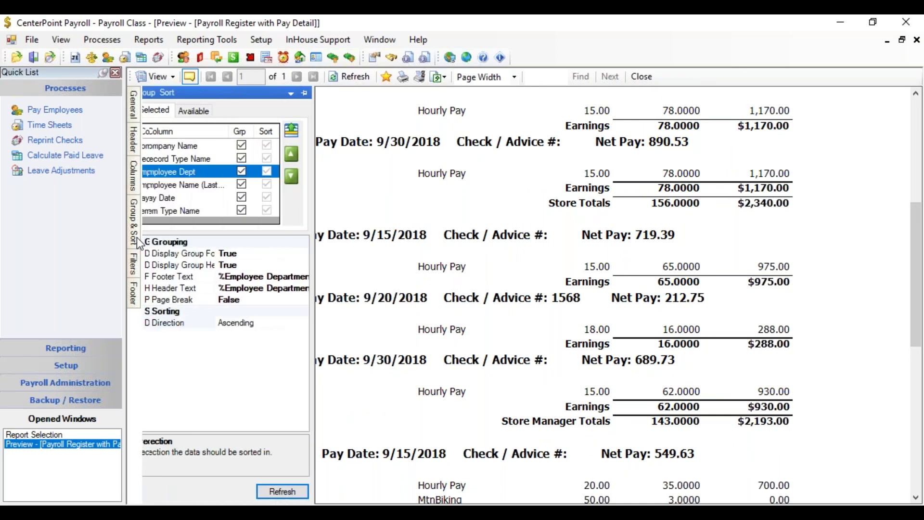
{"action": "left_click", "coordinate": [204, 110]}
{"action": "left_click_drag", "start_coordinate": [313, 152], "coordinate": [310, 163]}
{"action": "left_click_drag", "start_coordinate": [310, 172], "coordinate": [309, 186]}
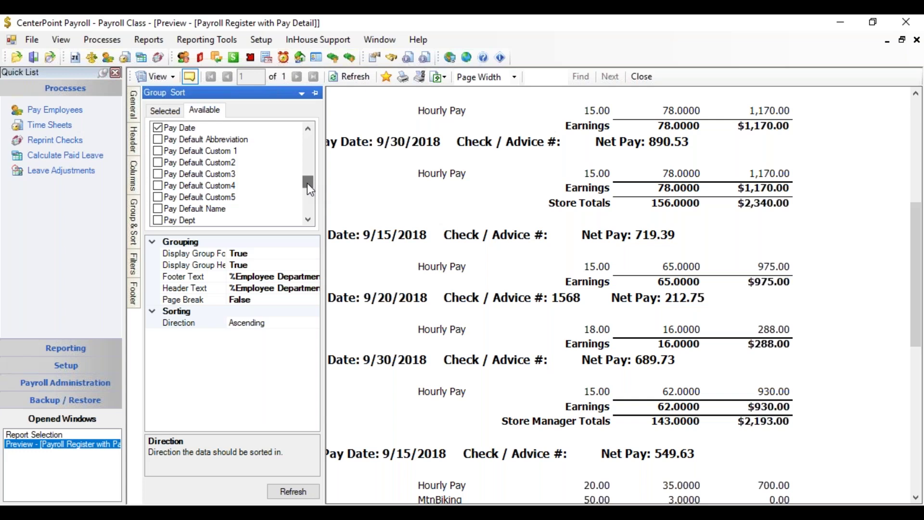
{"action": "left_click", "coordinate": [158, 220]}
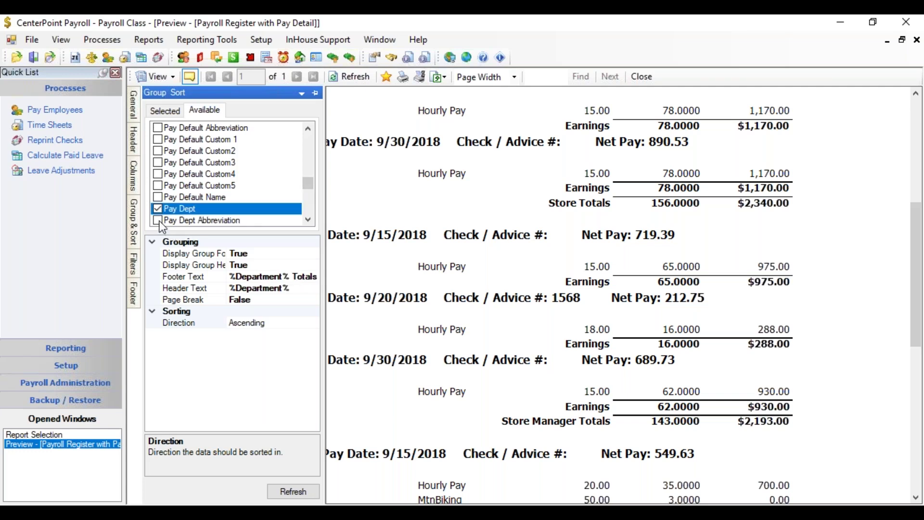
Enable grouping for Pay Dept and move it directly above the employee name in the selected columns.
{"action": "left_click", "coordinate": [164, 111]}
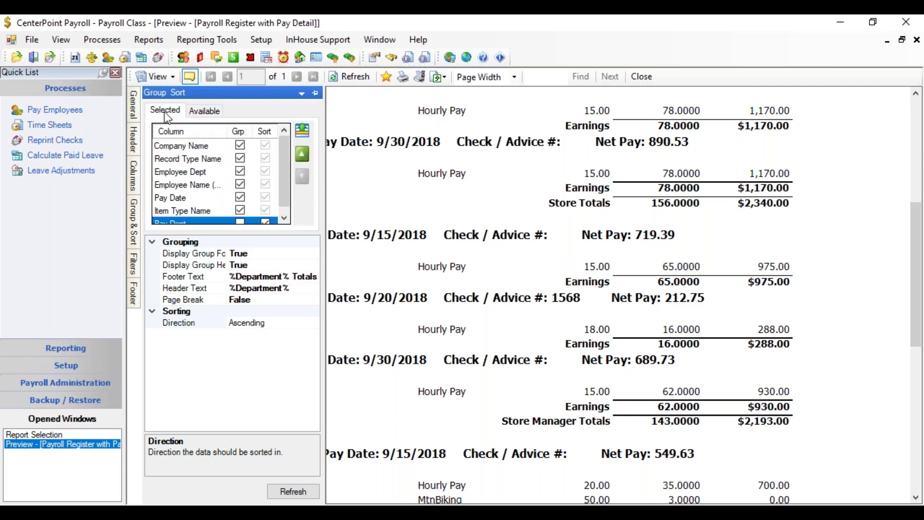
{"action": "left_click_drag", "start_coordinate": [287, 192], "coordinate": [290, 202]}
{"action": "left_click", "coordinate": [239, 211]}
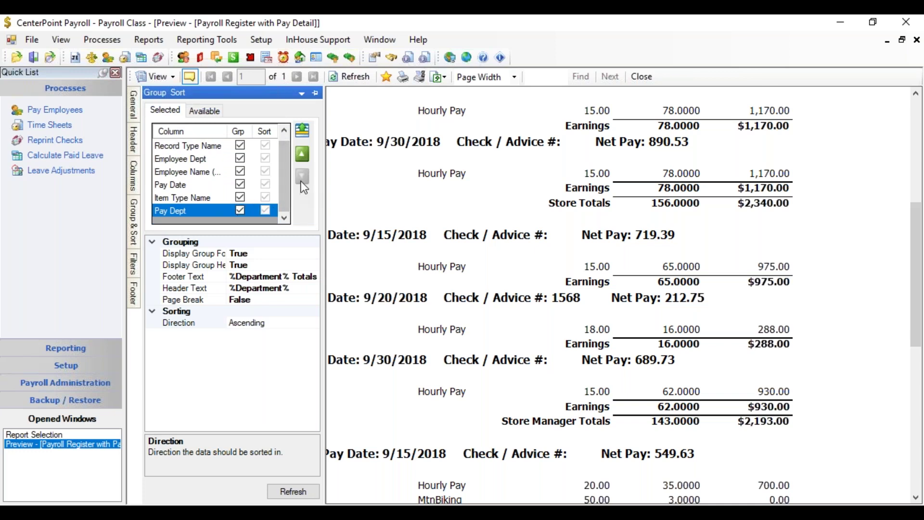
{"action": "left_click", "coordinate": [306, 155]}
{"action": "left_click", "coordinate": [305, 155]}
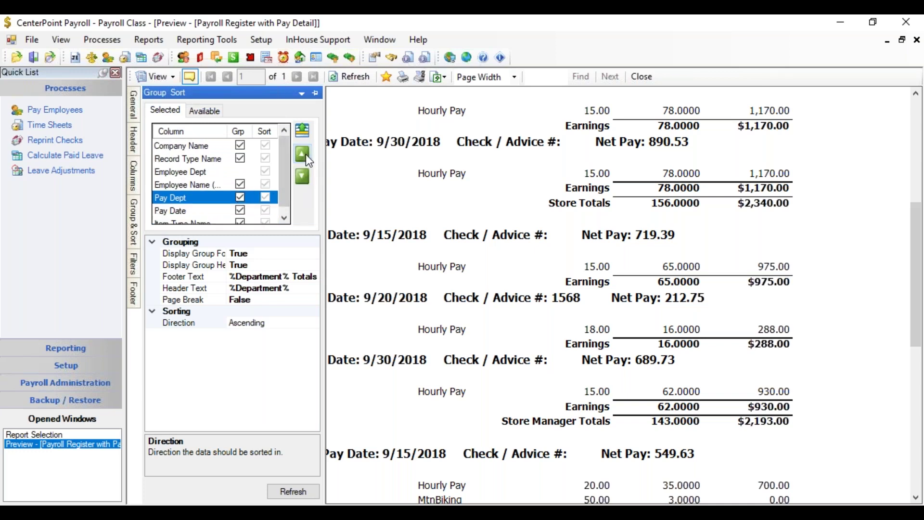
{"action": "left_click", "coordinate": [305, 154]}
Turn off grouping and sorting by Employee Dept, then refresh the register and examine the earnings by pay department.
{"action": "left_click", "coordinate": [240, 171]}
{"action": "left_click", "coordinate": [240, 172]}
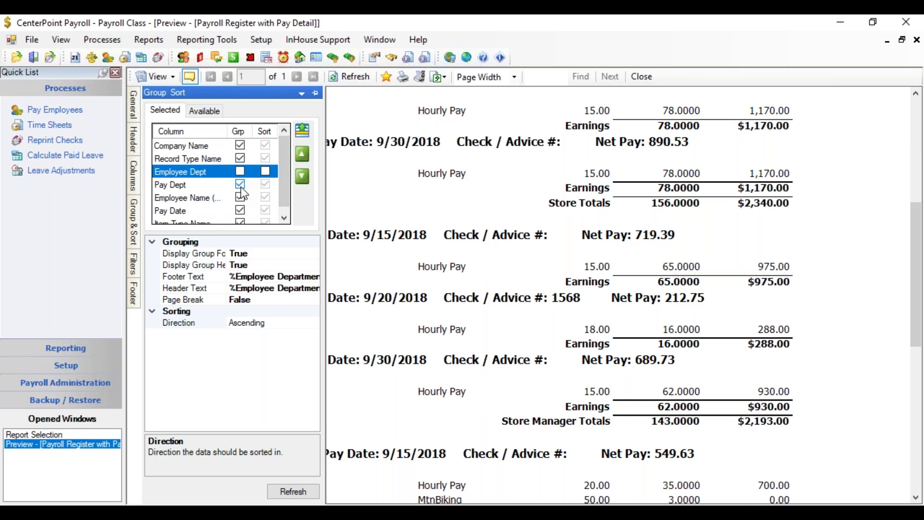
{"action": "left_click", "coordinate": [298, 493]}
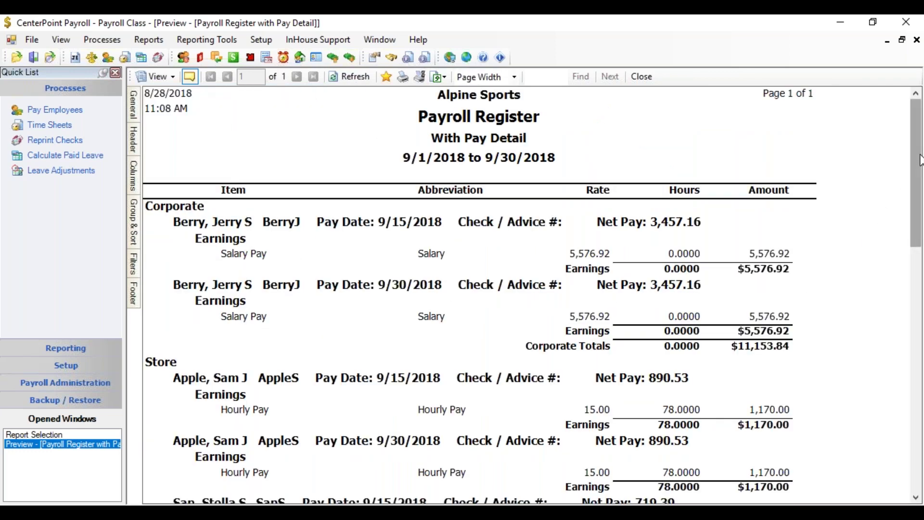
{"action": "left_click_drag", "start_coordinate": [918, 162], "coordinate": [914, 257]}
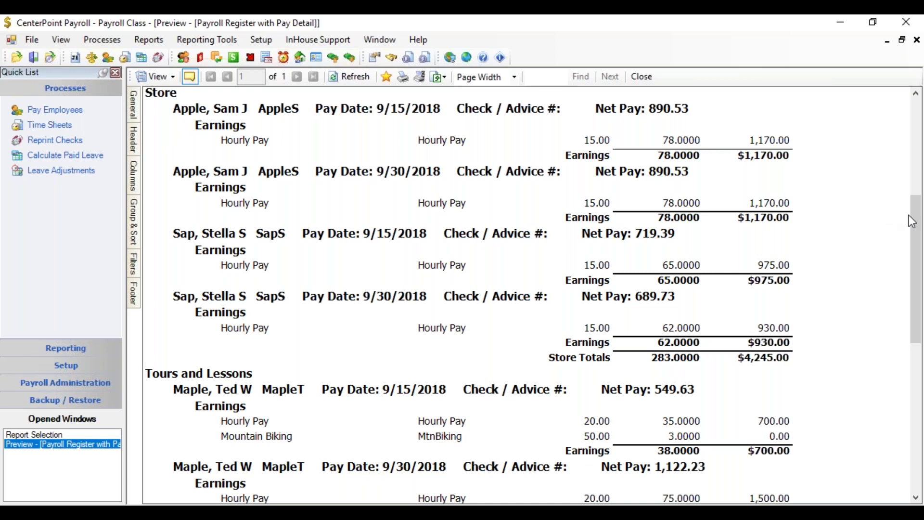
{"action": "left_click_drag", "start_coordinate": [912, 219], "coordinate": [886, 290]}
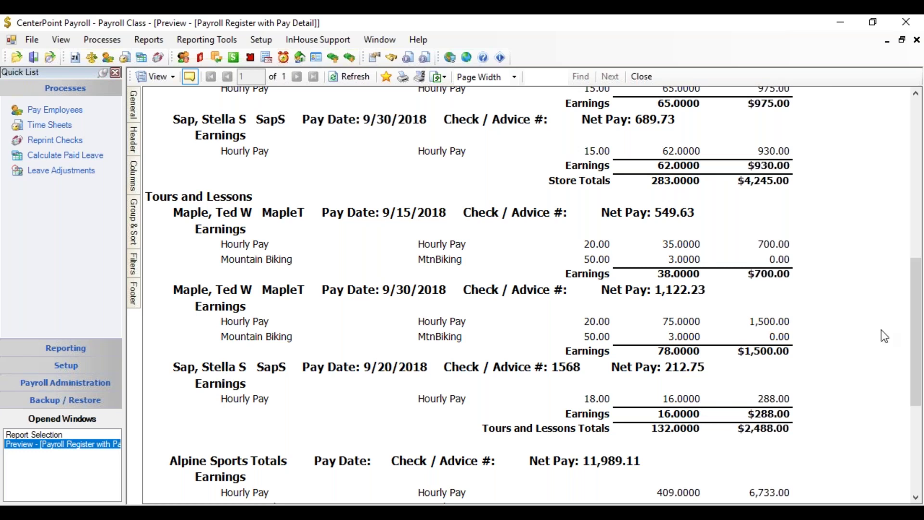
{"action": "left_click_drag", "start_coordinate": [917, 307], "coordinate": [919, 152]}
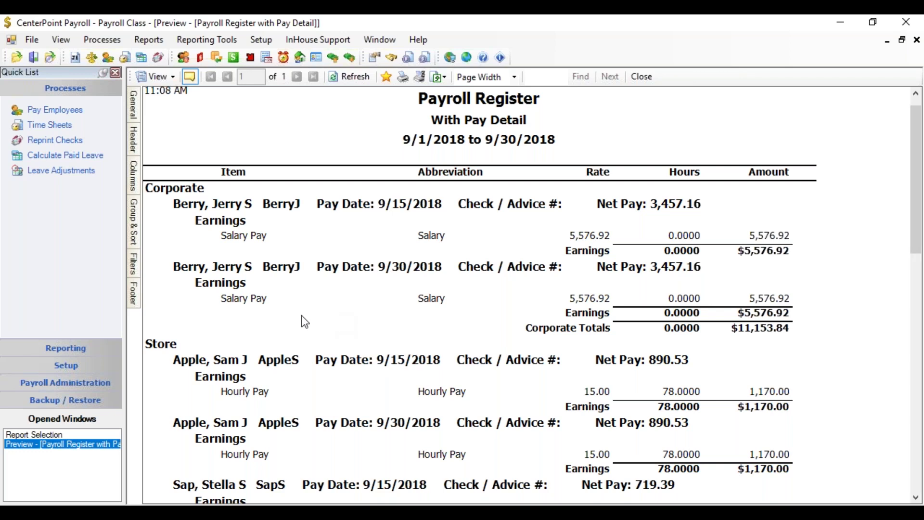
Add the customized register to the favorites under the name Payroll Register by Dept.
{"action": "left_click", "coordinate": [386, 78]}
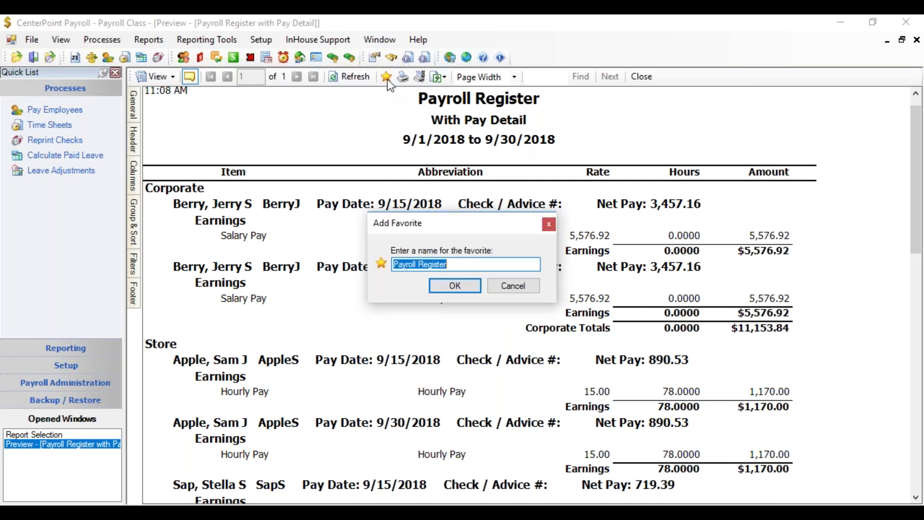
{"action": "left_click", "coordinate": [460, 262]}
{"action": "type", "text": "by"}
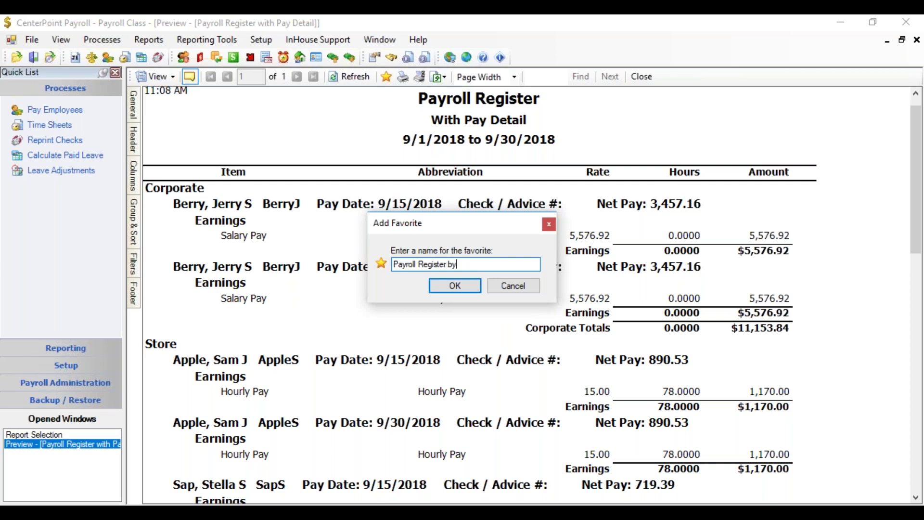
{"action": "type", "text": " Dept"}
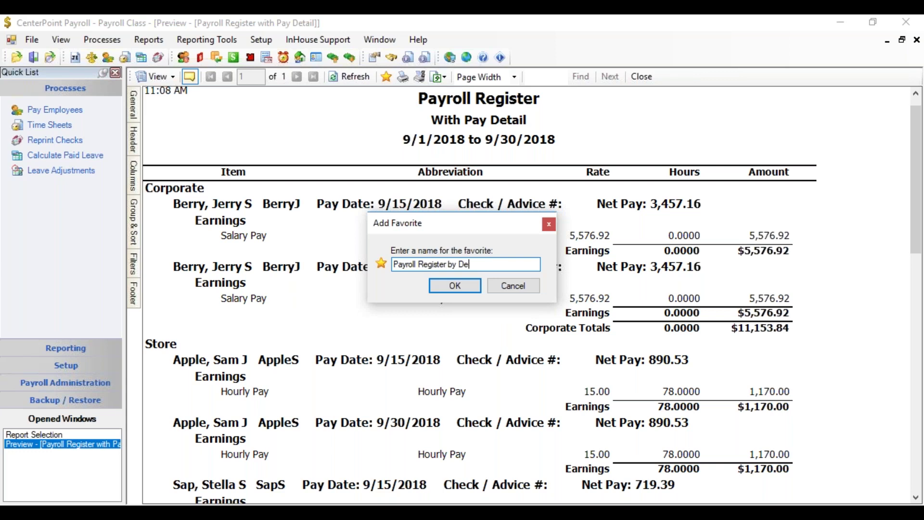